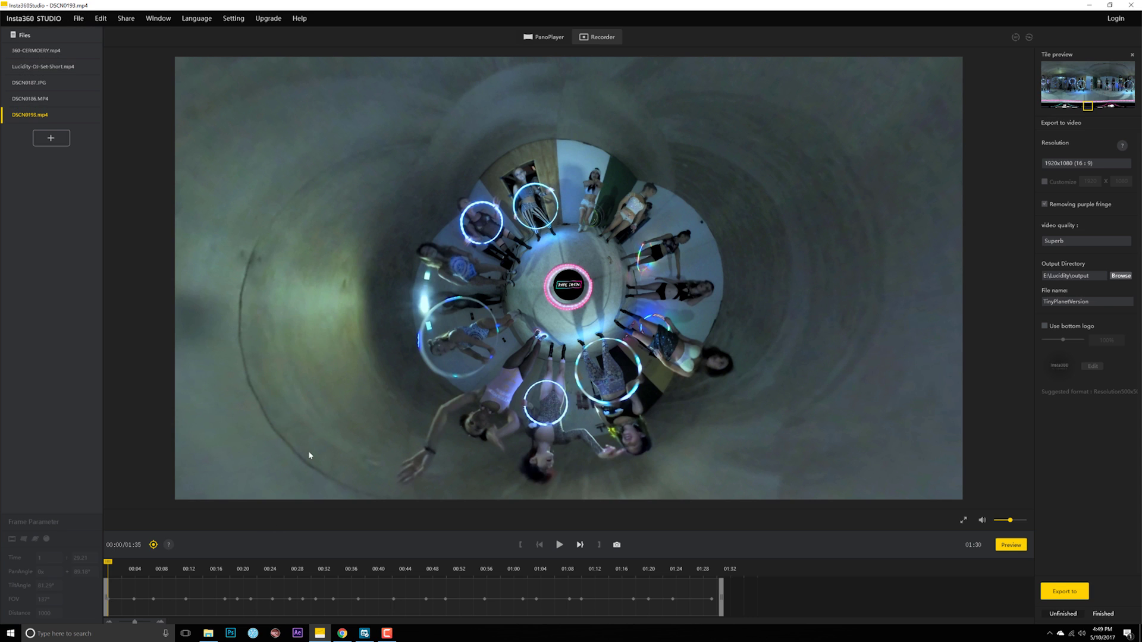
Play the first few seconds of the tiny planet recording and inspect the transition between its first two keyframes
{"action": "left_click", "coordinate": [119, 563]}
{"action": "left_click", "coordinate": [103, 565]}
{"action": "key", "text": "space"}
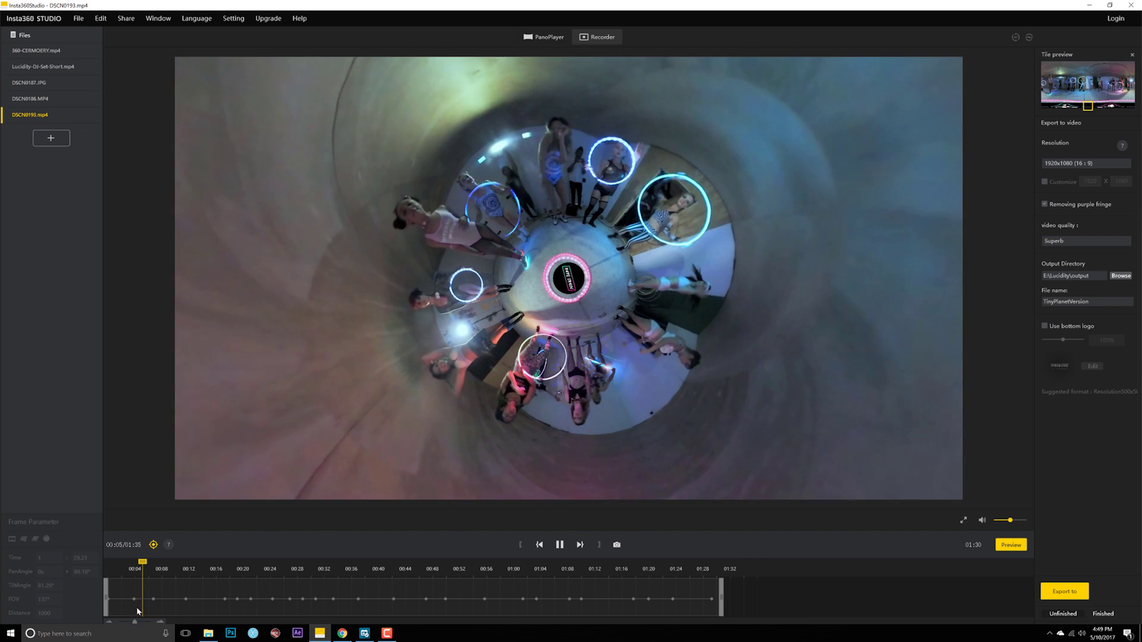
{"action": "key", "text": "space"}
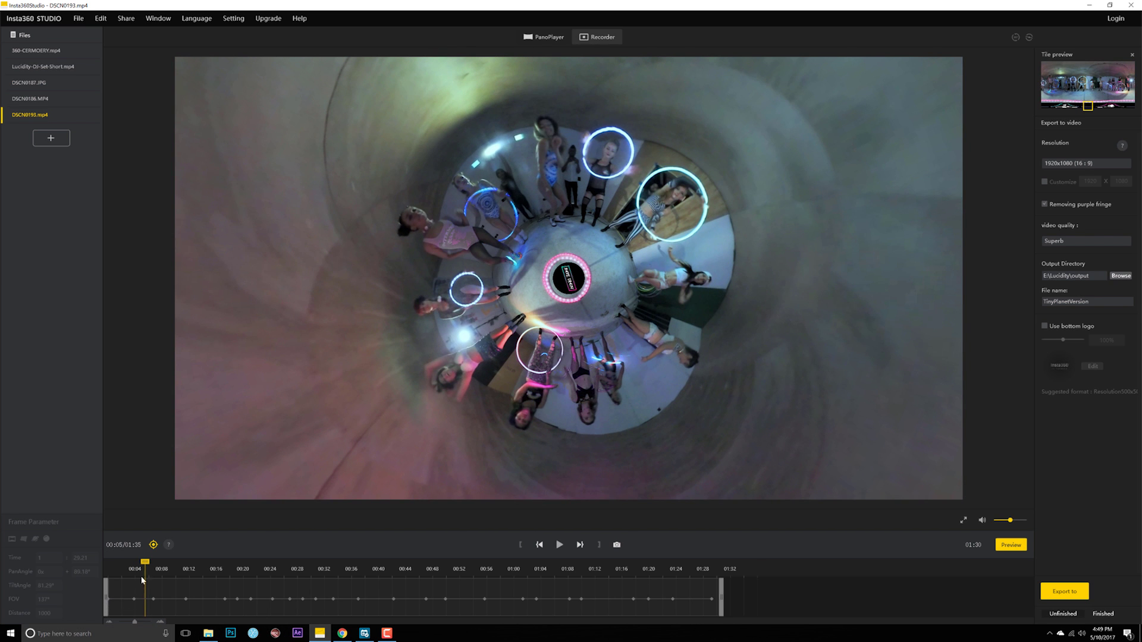
{"action": "left_click", "coordinate": [123, 599]}
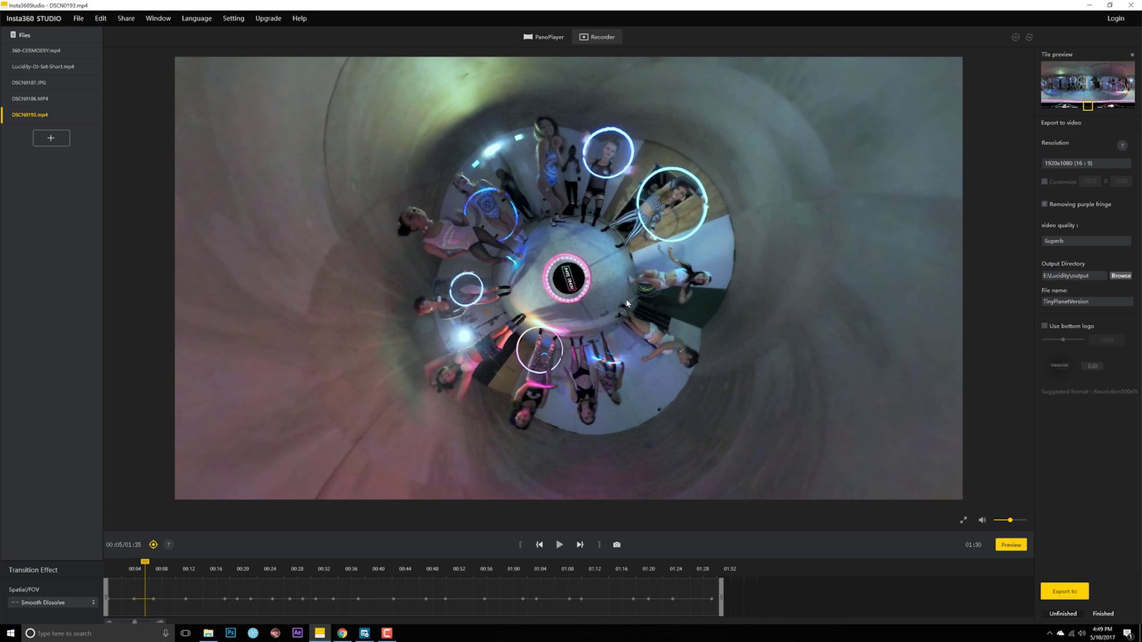
Load RaveTrain360S4-Practices.mp4 from the Rave Train Season 4 360 Output folder into Insta360 Studio, accepting the screen recording reset
{"action": "left_click", "coordinate": [208, 634]}
{"action": "double_click", "coordinate": [262, 389]}
{"action": "left_click", "coordinate": [320, 309]}
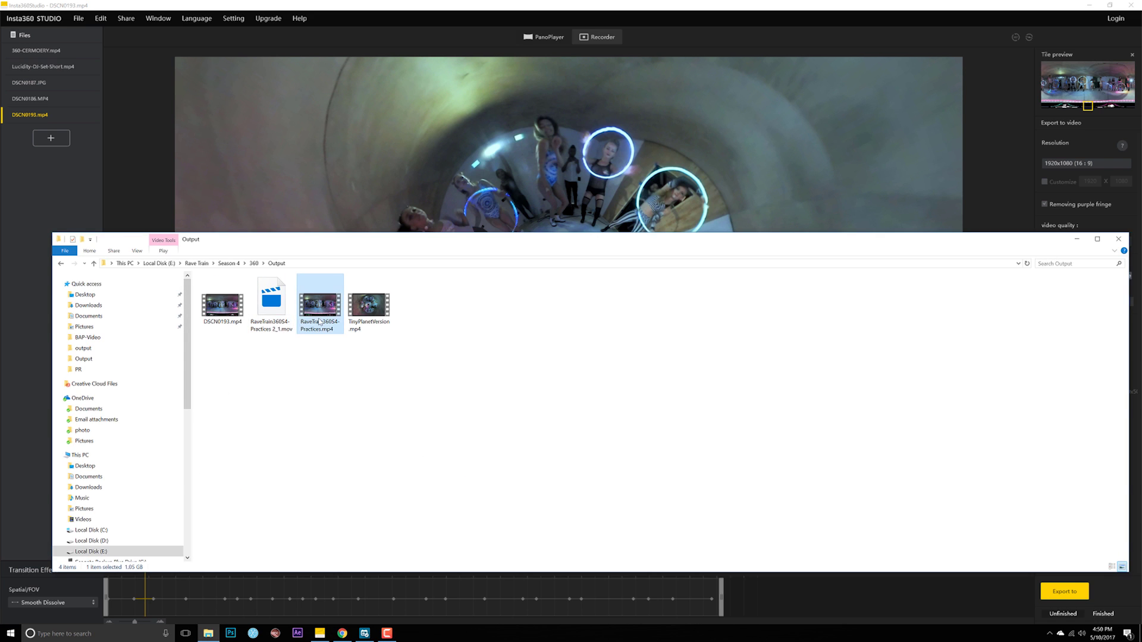
{"action": "left_click_drag", "start_coordinate": [320, 237], "coordinate": [330, 236]}
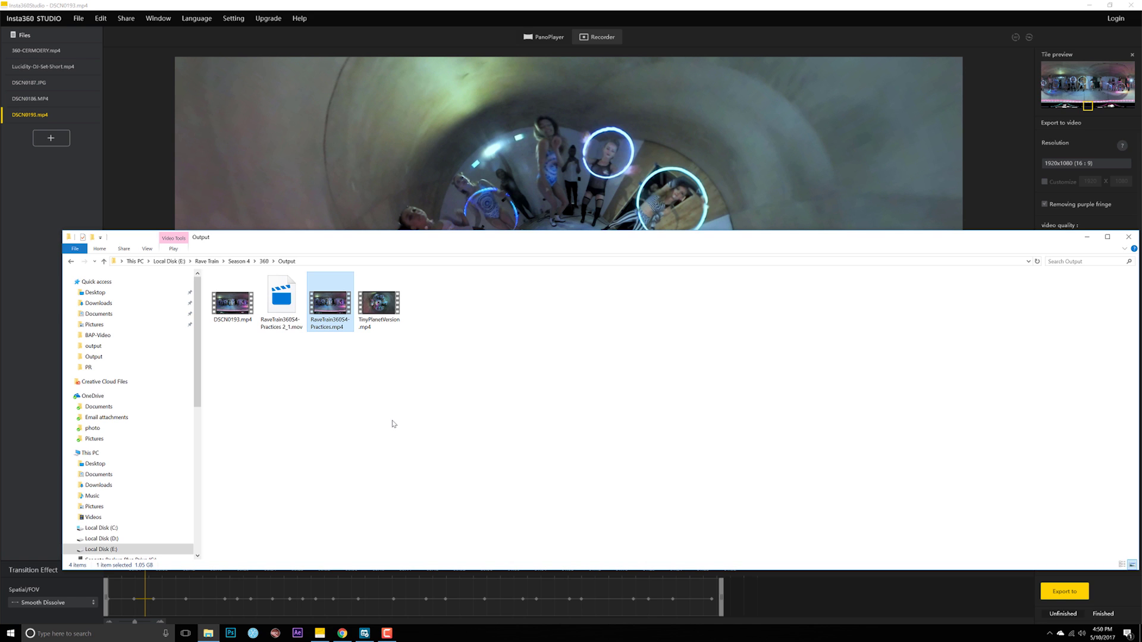
{"action": "left_click_drag", "start_coordinate": [331, 310], "coordinate": [530, 162]}
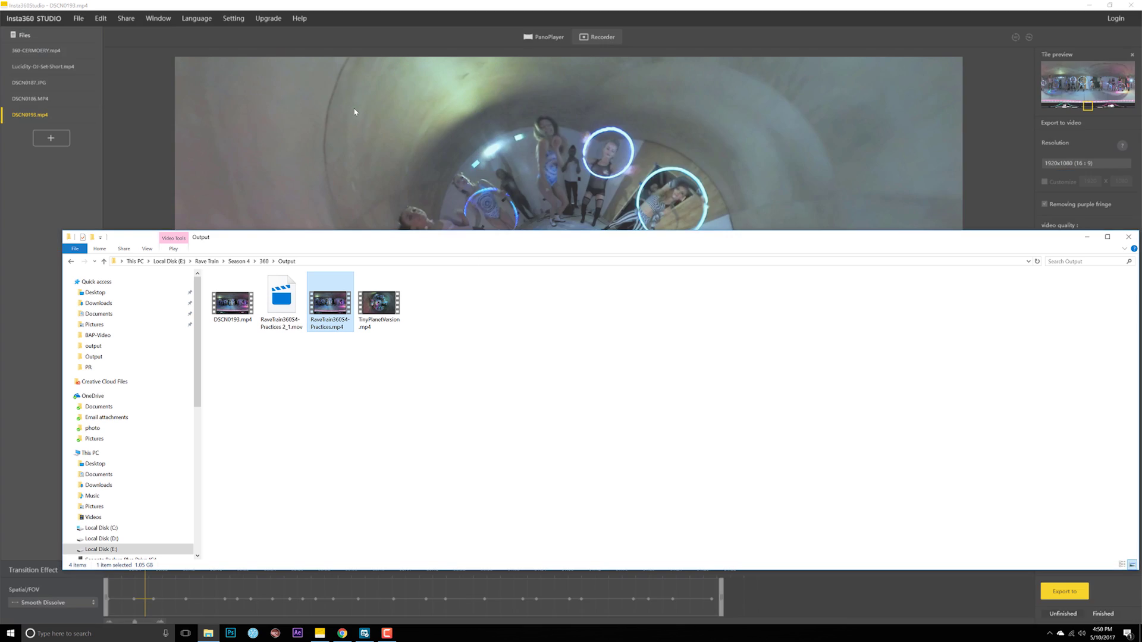
{"action": "left_click", "coordinate": [313, 110]}
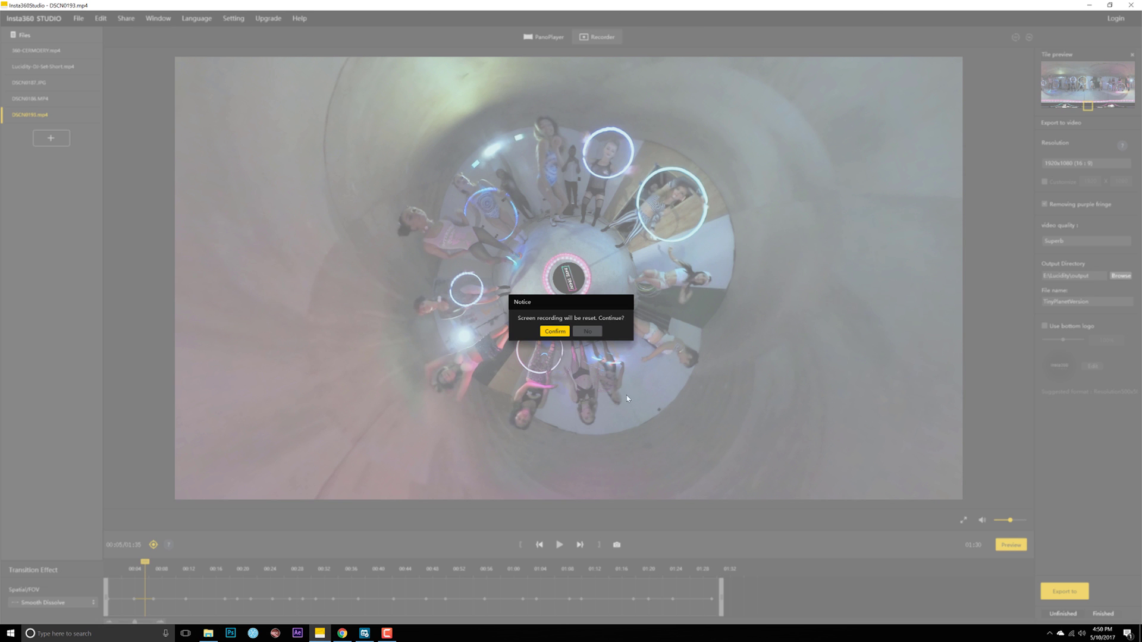
{"action": "left_click", "coordinate": [554, 332]}
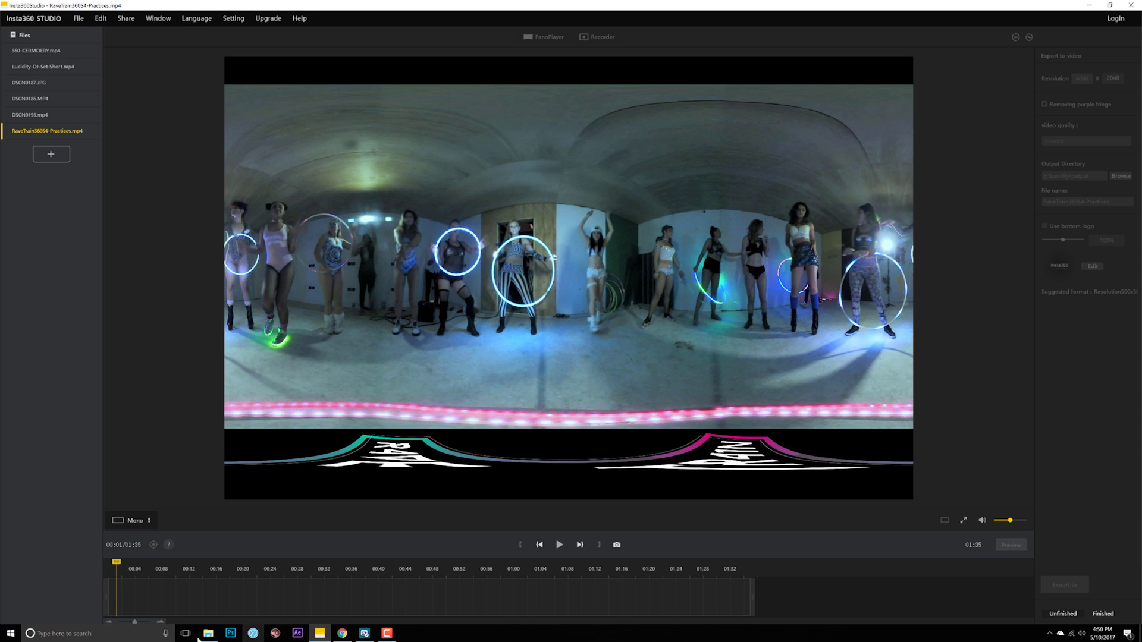
Launch Adobe Premiere Pro CC 2017
{"action": "left_click", "coordinate": [208, 633]}
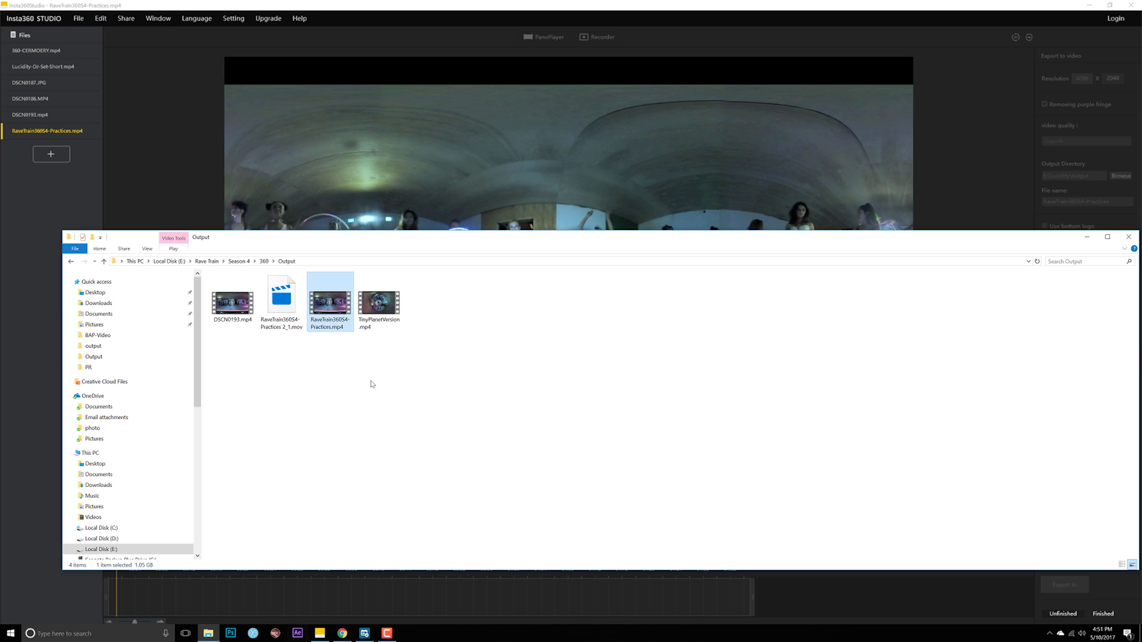
{"action": "left_click", "coordinate": [10, 633]}
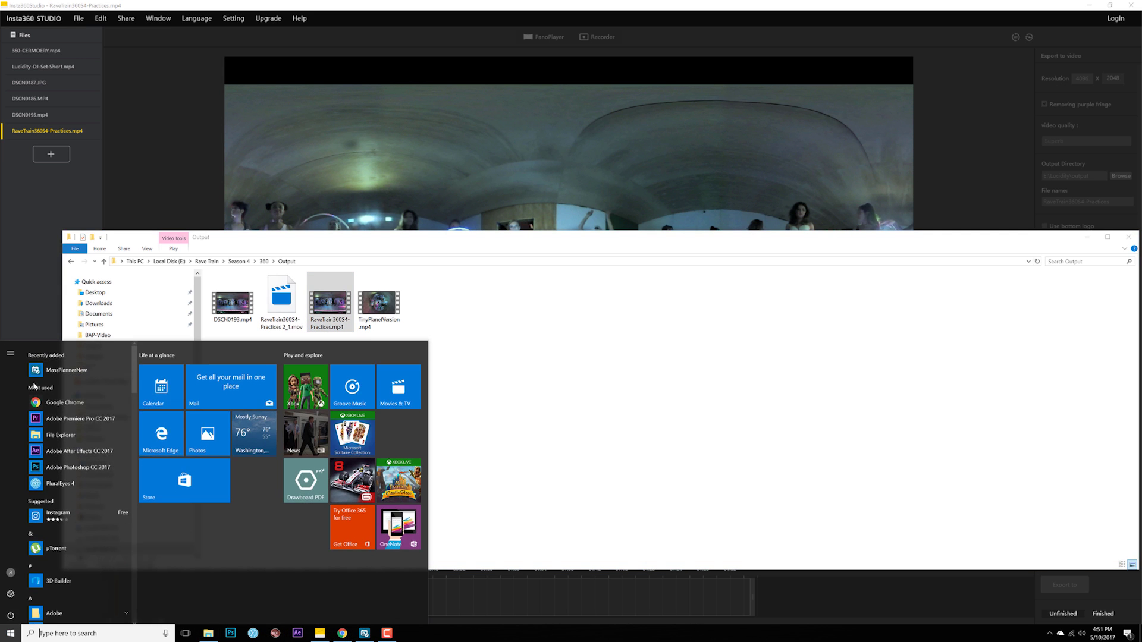
{"action": "left_click", "coordinate": [78, 416]}
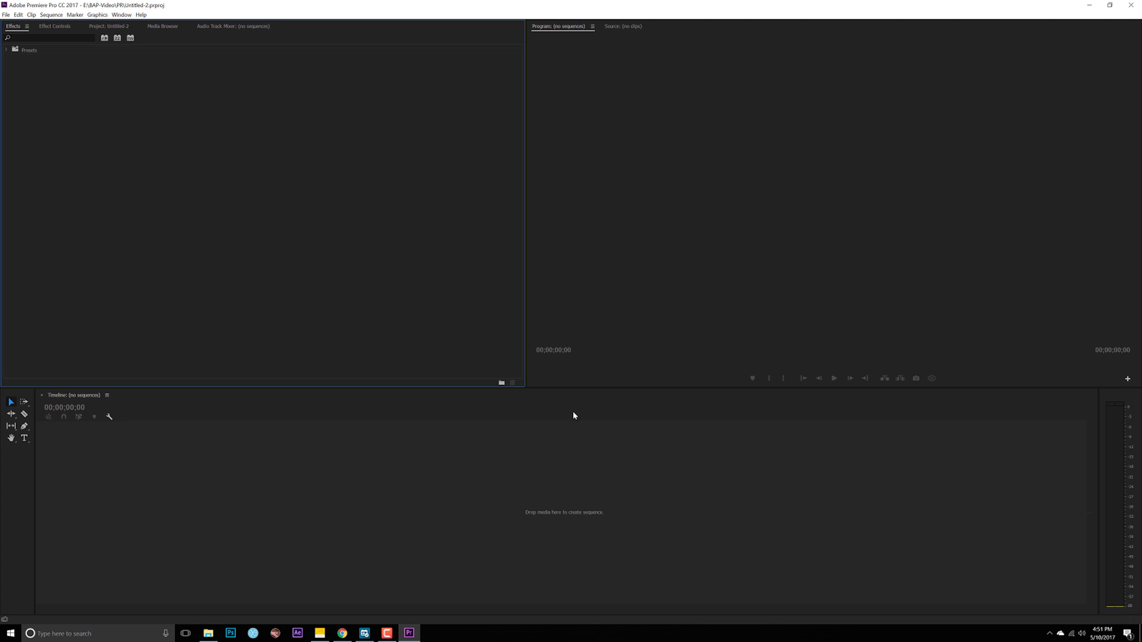
Import RaveTrain360S4-Practices.mp4 from the Output folder into the project and create a sequence from it
{"action": "left_click", "coordinate": [109, 26]}
{"action": "left_click", "coordinate": [208, 634]}
{"action": "left_click", "coordinate": [386, 326]}
{"action": "left_click_drag", "start_coordinate": [342, 325], "coordinate": [273, 169]}
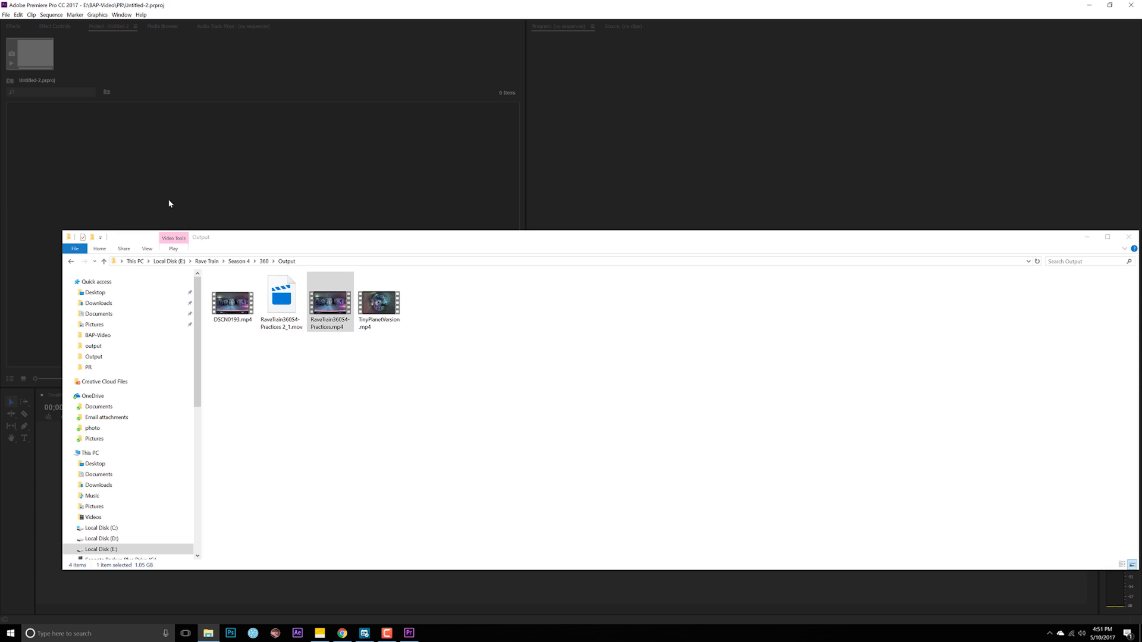
{"action": "left_click", "coordinate": [239, 28]}
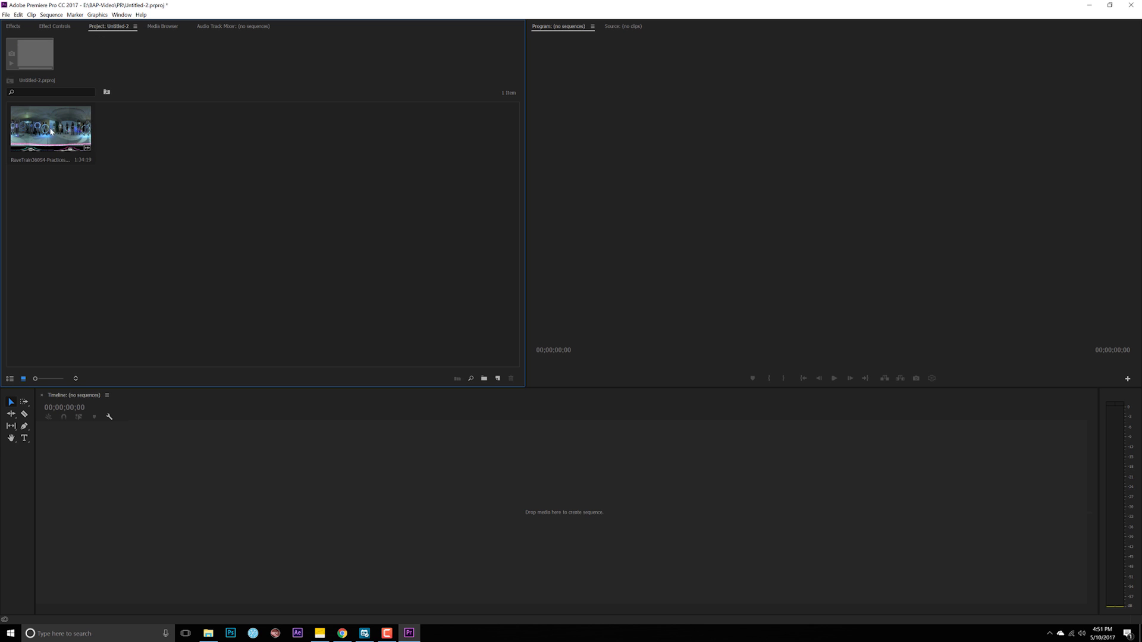
{"action": "left_click_drag", "start_coordinate": [51, 128], "coordinate": [134, 509]}
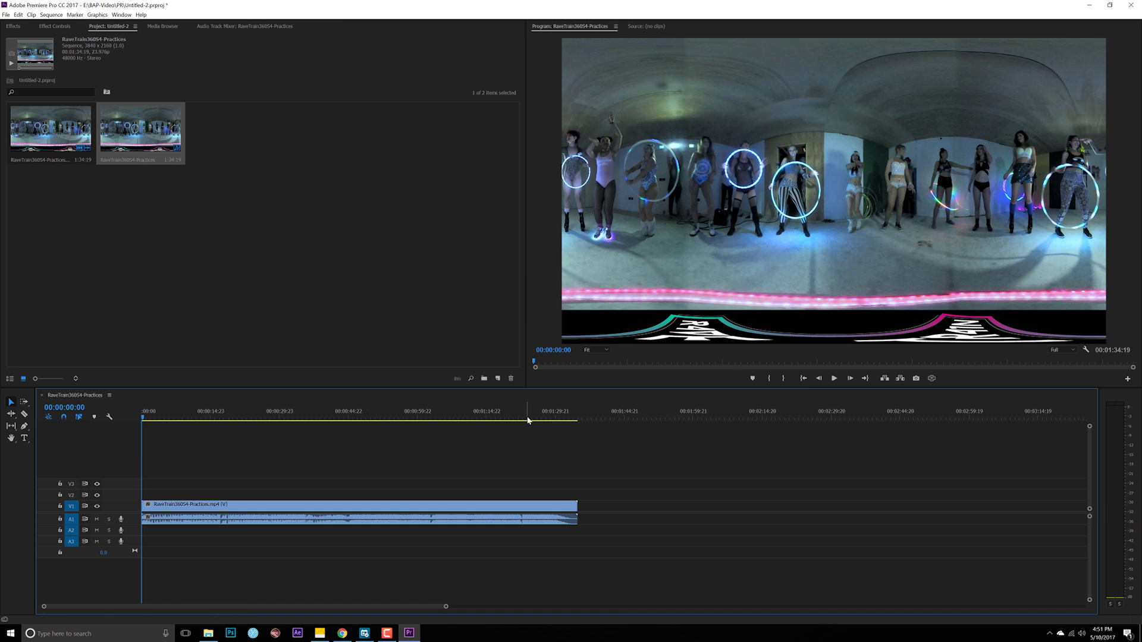
{"action": "key", "text": "End"}
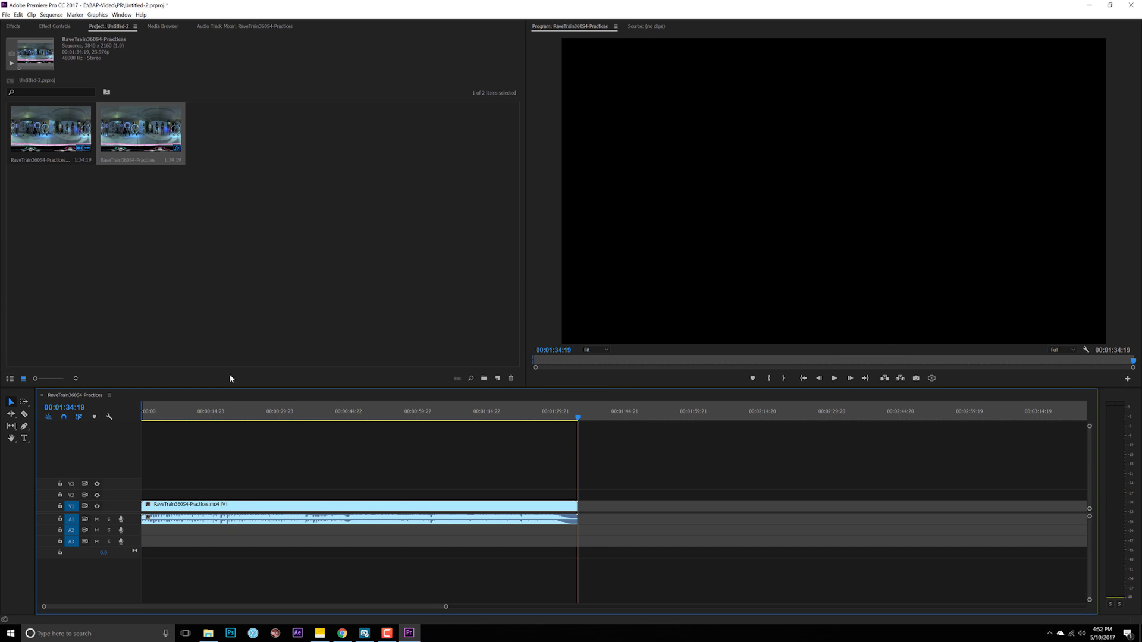
Open the media export settings for the sequence and choose the VR Monoscopic 3840x1920 Ambisonics preset
{"action": "left_click", "coordinate": [6, 15]}
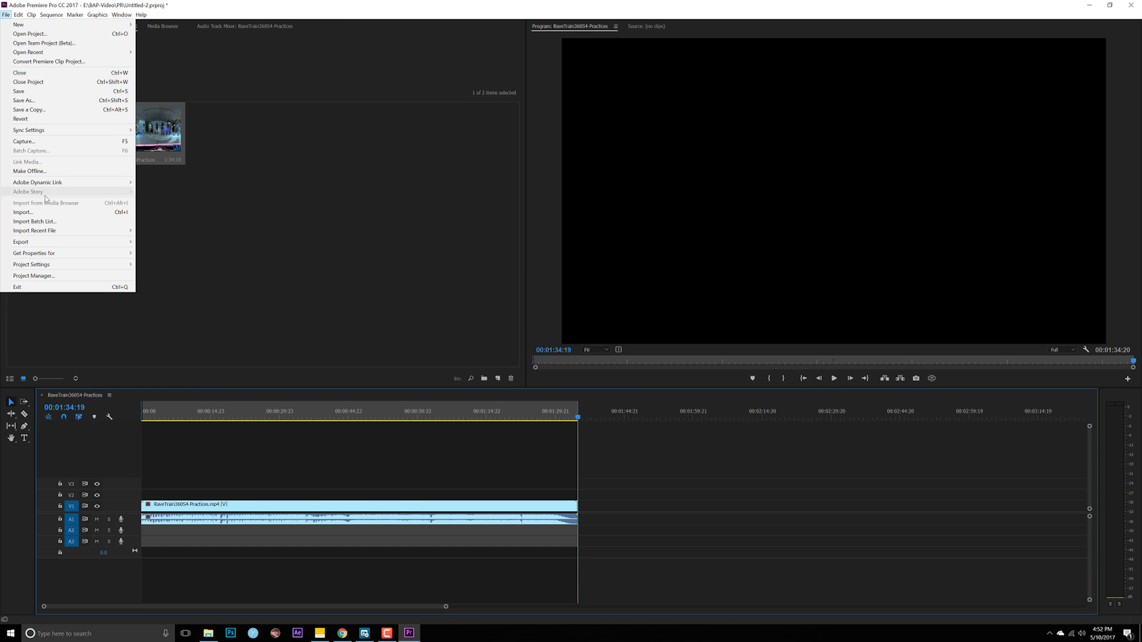
{"action": "mouse_move", "coordinate": [26, 245]}
{"action": "left_click", "coordinate": [162, 243]}
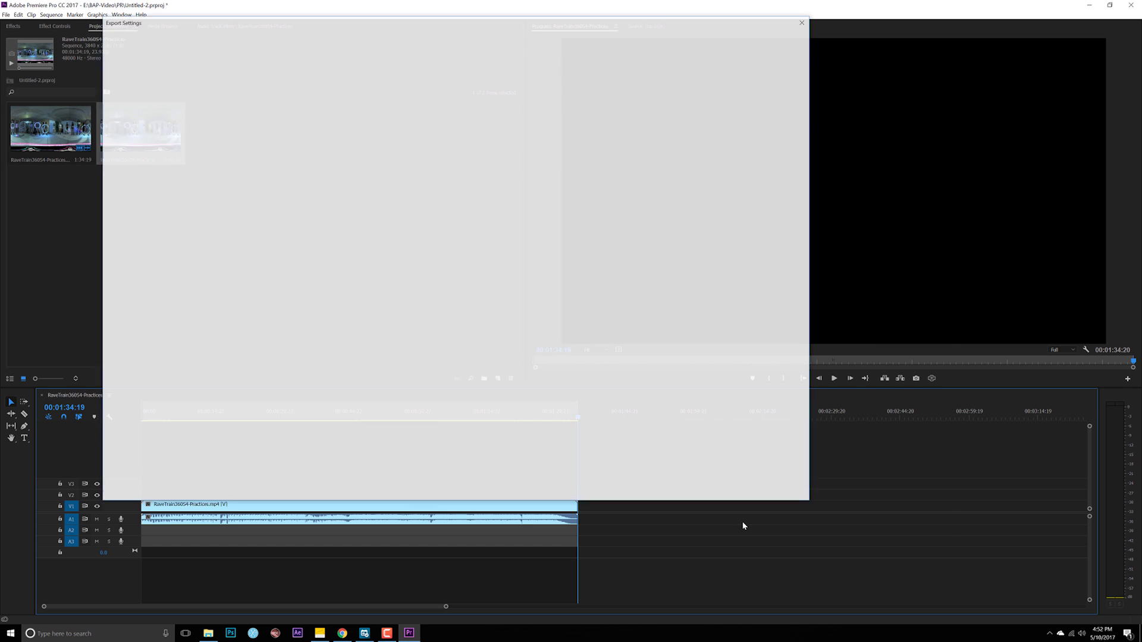
{"action": "left_click", "coordinate": [704, 75]}
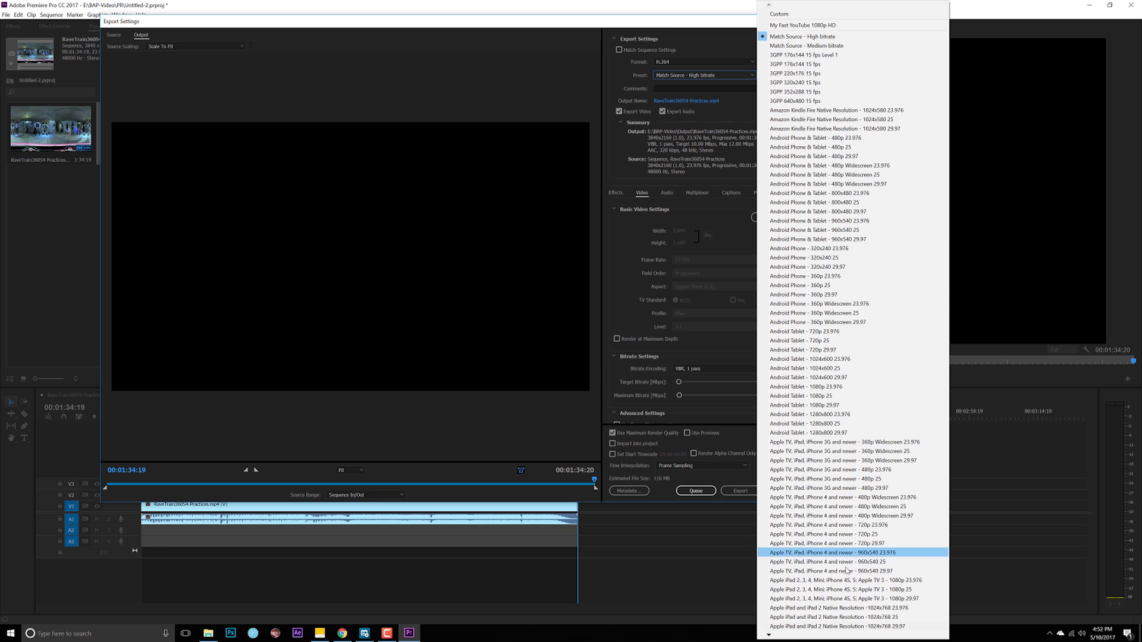
{"action": "scroll", "coordinate": [821, 580], "scroll_direction": "down", "scroll_amount": 15}
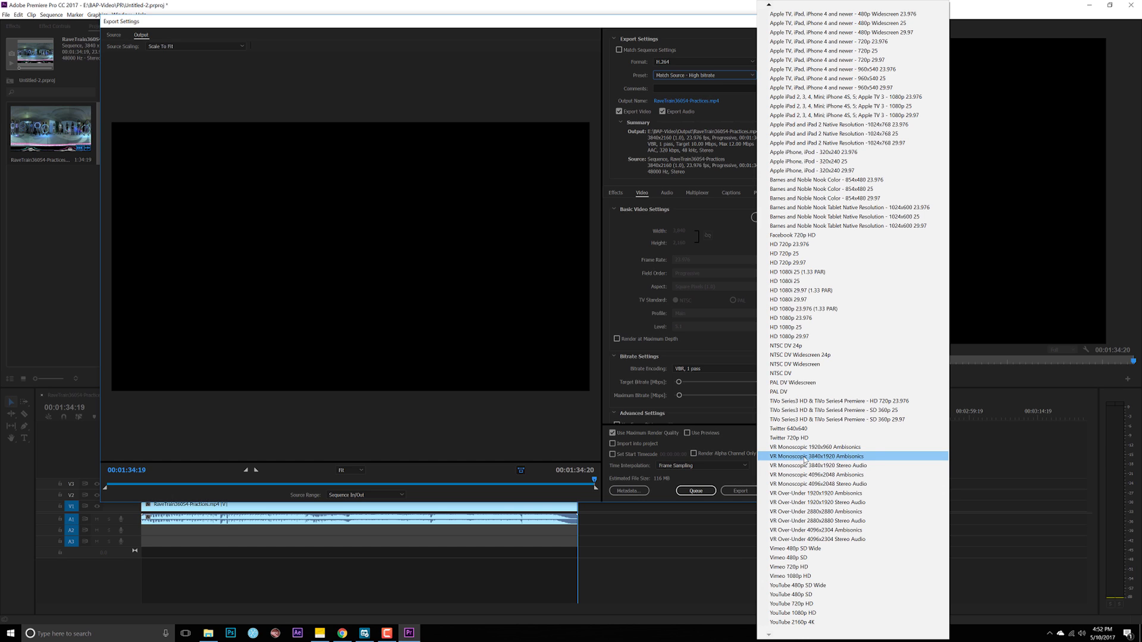
{"action": "left_click", "coordinate": [832, 457]}
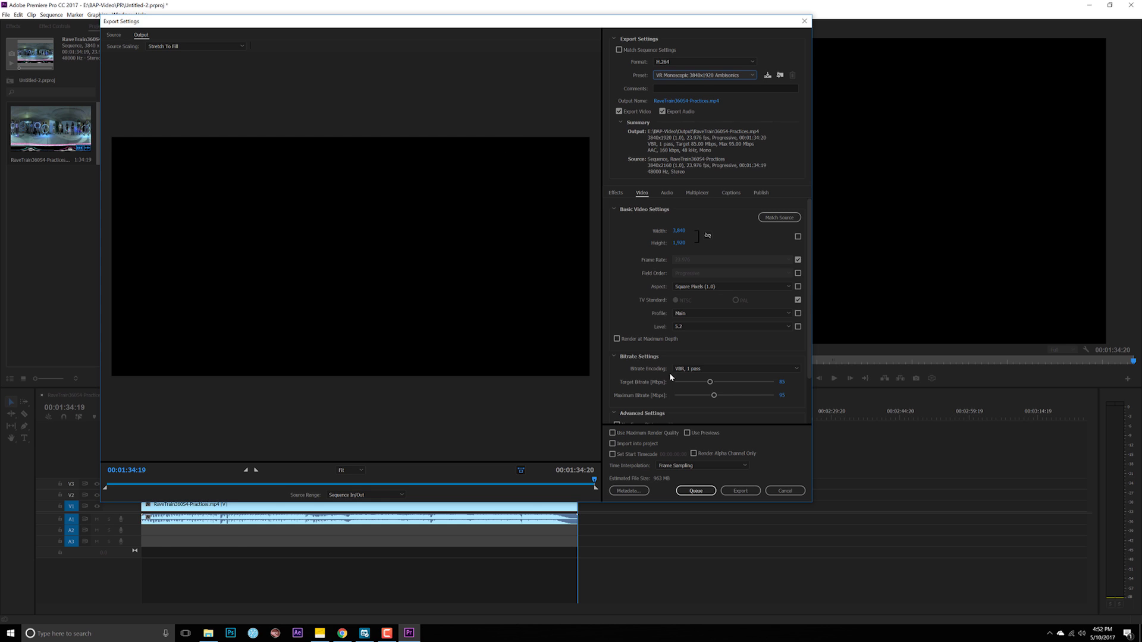
Set bitrate encoding to CBR with a 100 Mbps target and enable maximum render quality, then close the export settings without exporting
{"action": "left_click", "coordinate": [717, 371]}
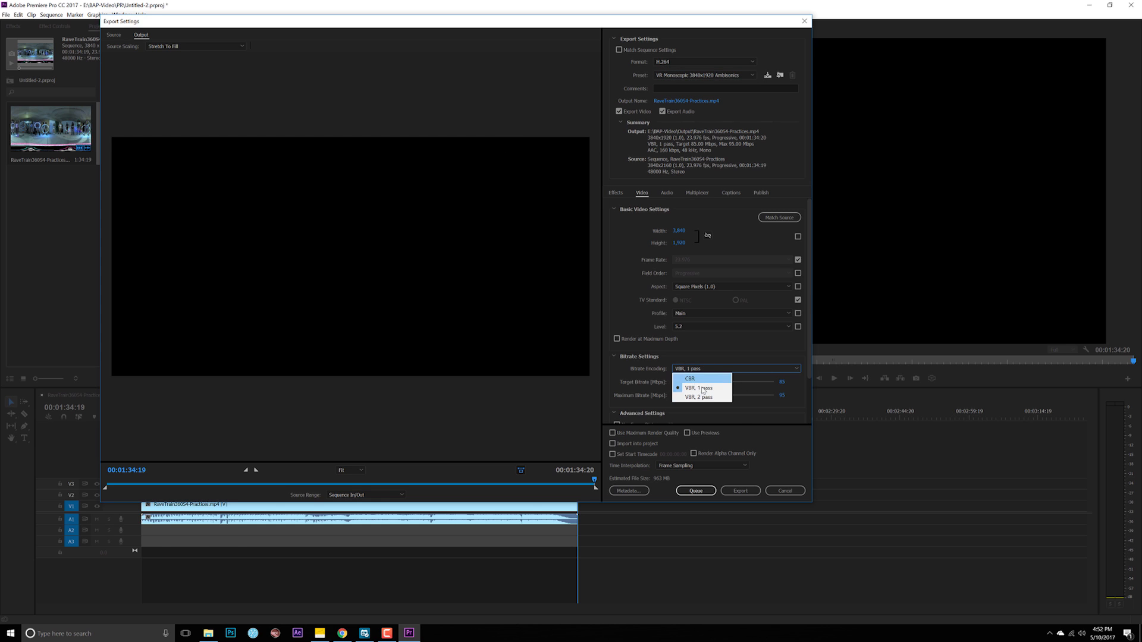
{"action": "left_click", "coordinate": [736, 360]}
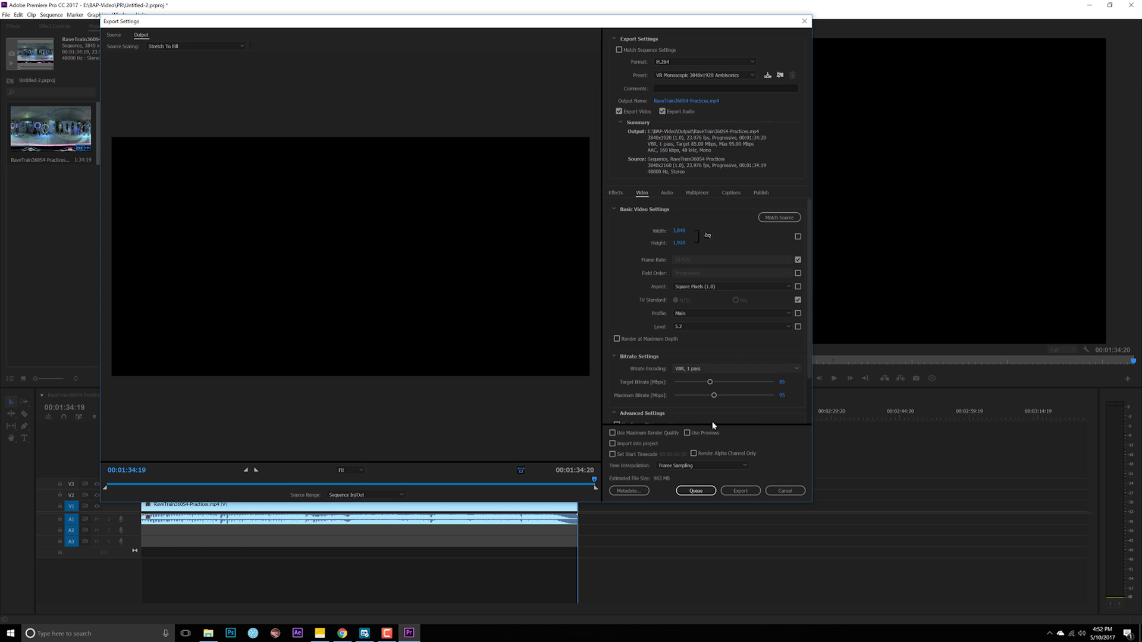
{"action": "left_click", "coordinate": [704, 369]}
{"action": "left_click", "coordinate": [690, 378]}
{"action": "left_click", "coordinate": [784, 382]}
{"action": "key", "text": "Return"}
{"action": "scroll", "coordinate": [803, 416], "scroll_direction": "down", "scroll_amount": 2}
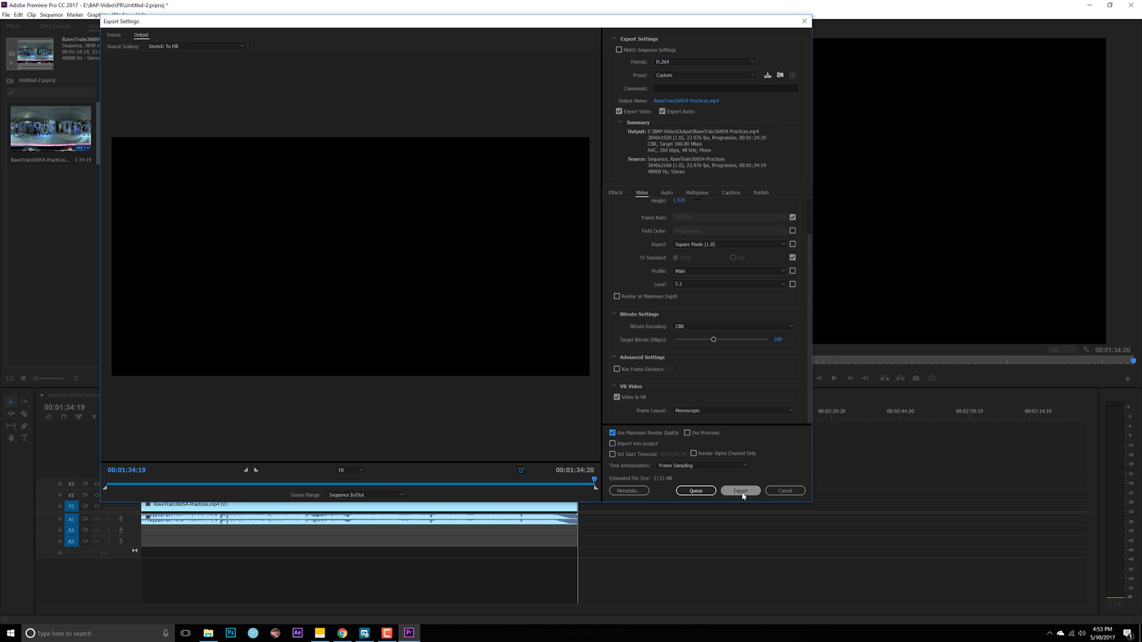
{"action": "left_click", "coordinate": [804, 21]}
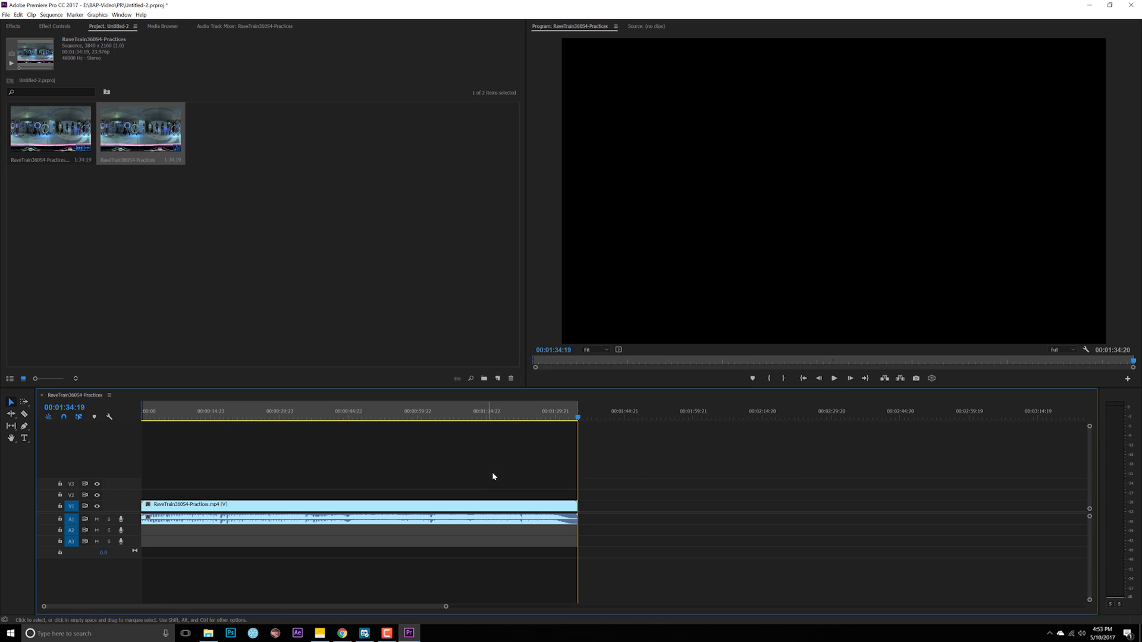
Load DSCN0193.mp4 from the Output folder into Insta360 Studio and rotate its panorama view
{"action": "left_click", "coordinate": [208, 634]}
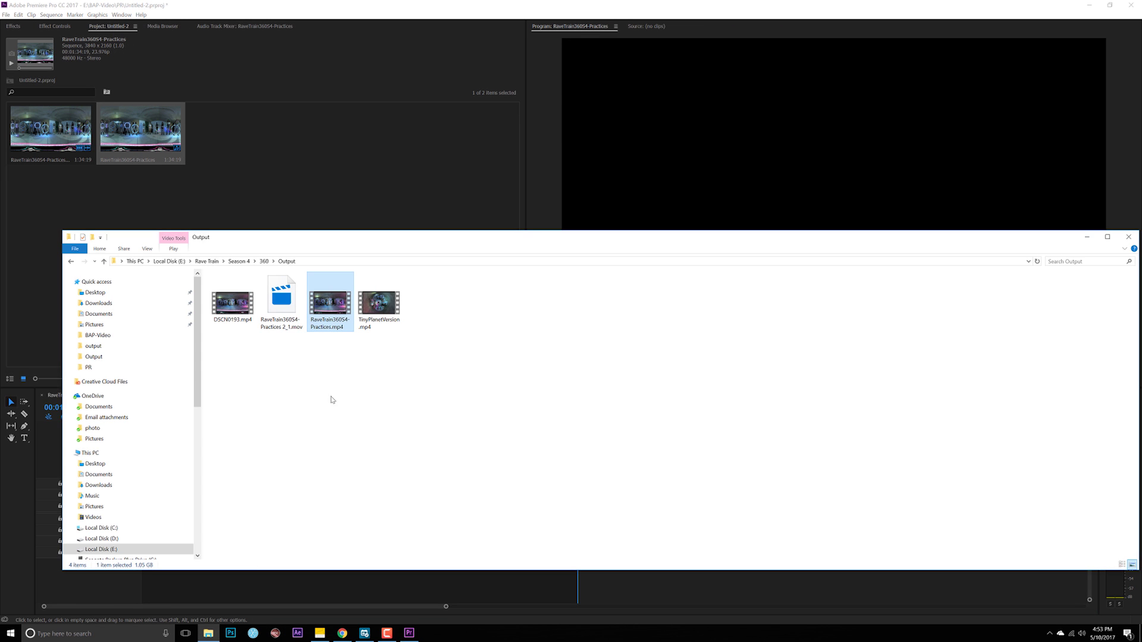
{"action": "left_click", "coordinate": [231, 317]}
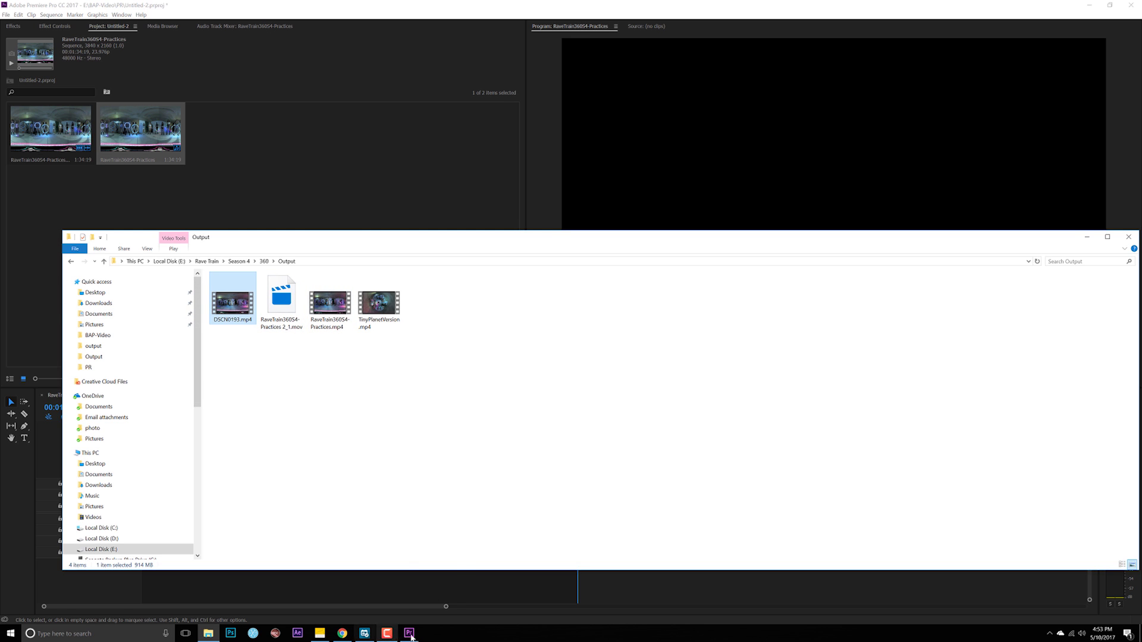
{"action": "left_click", "coordinate": [322, 636]}
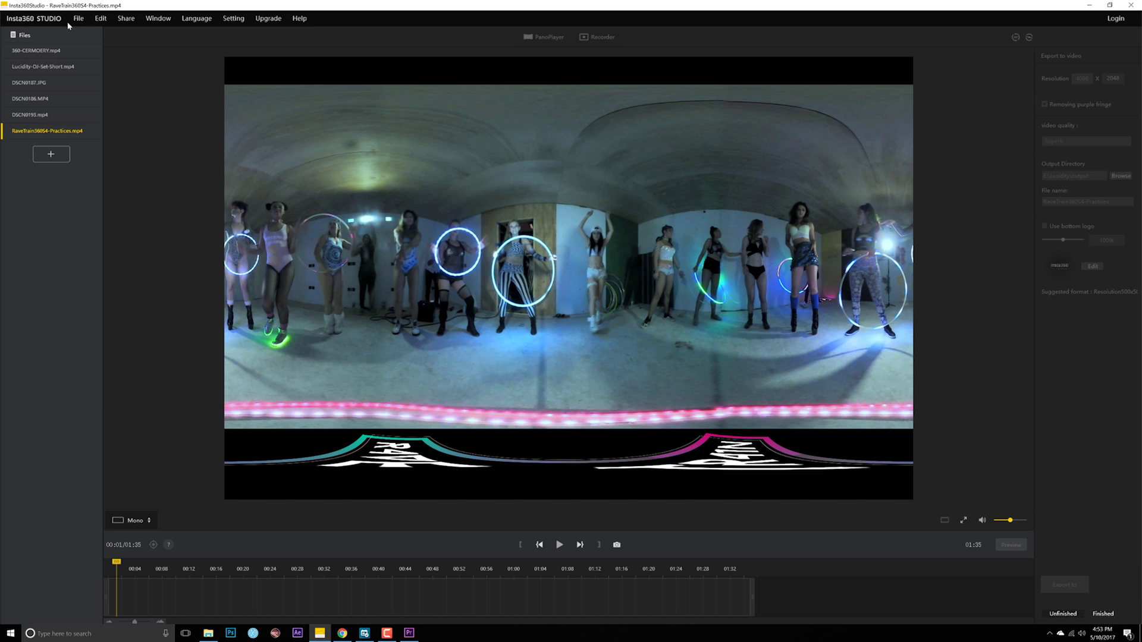
{"action": "left_click", "coordinate": [208, 634]}
{"action": "left_click_drag", "start_coordinate": [229, 313], "coordinate": [400, 182]}
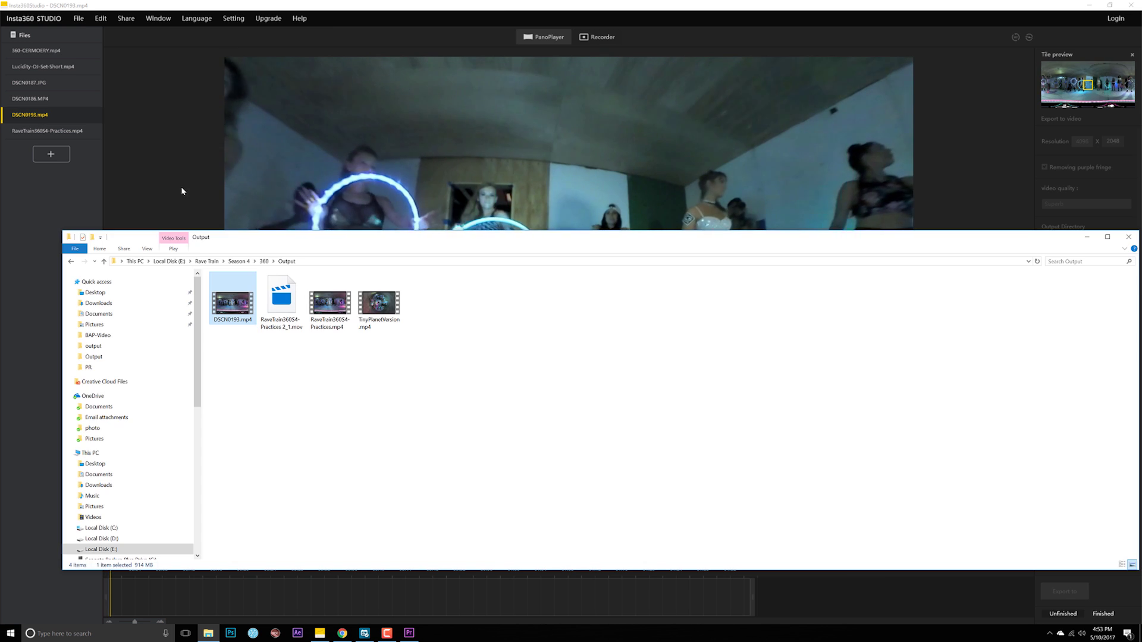
{"action": "left_click", "coordinate": [187, 195]}
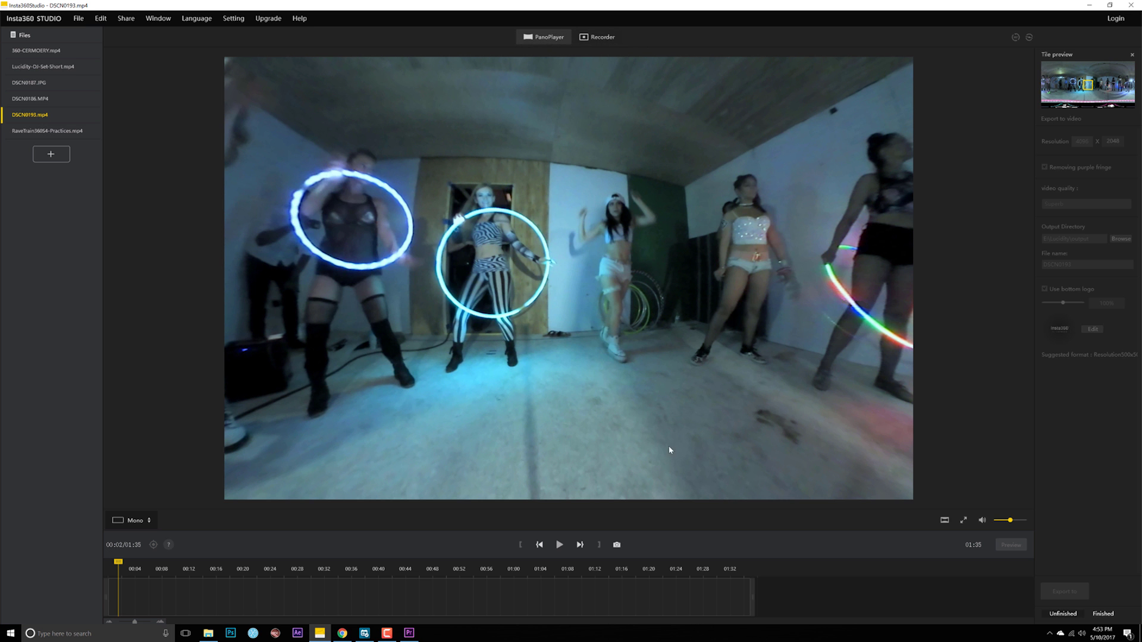
{"action": "left_click_drag", "start_coordinate": [551, 282], "coordinate": [519, 207]}
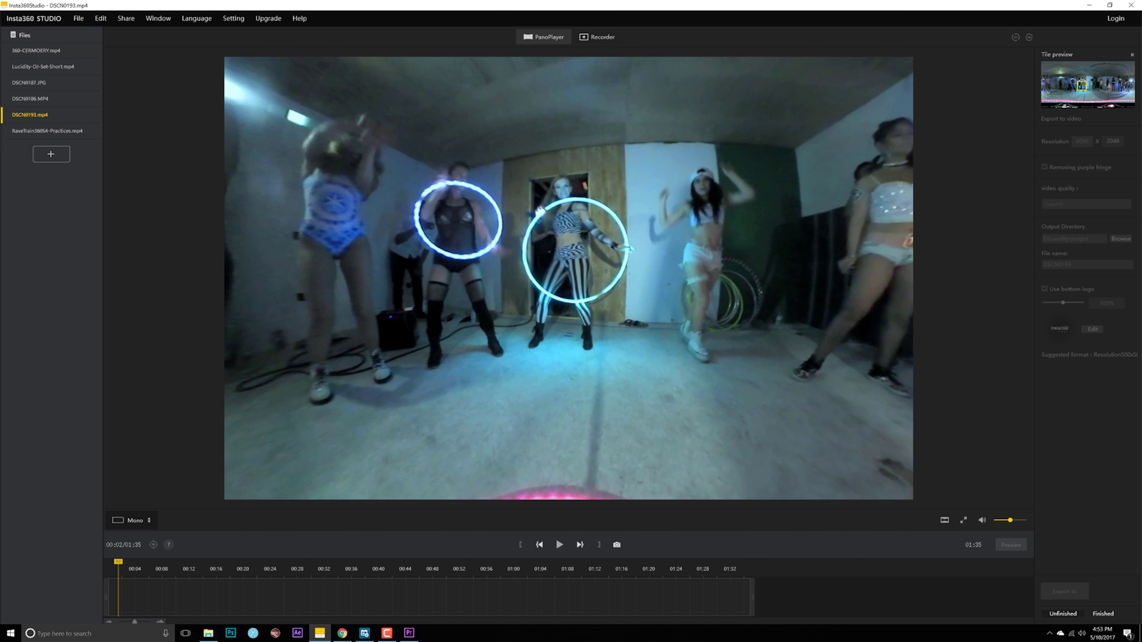
Load Dissolve-DJset.mp4 from the Lucidity output folder into Insta360 Studio
{"action": "left_click", "coordinate": [208, 633]}
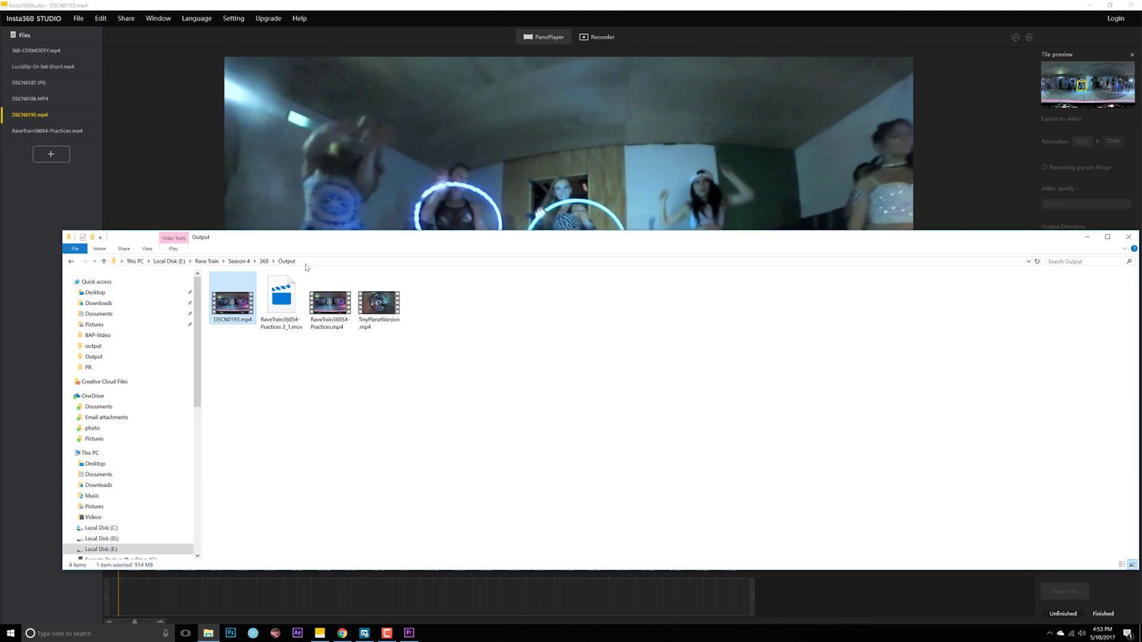
{"action": "left_click", "coordinate": [70, 261]}
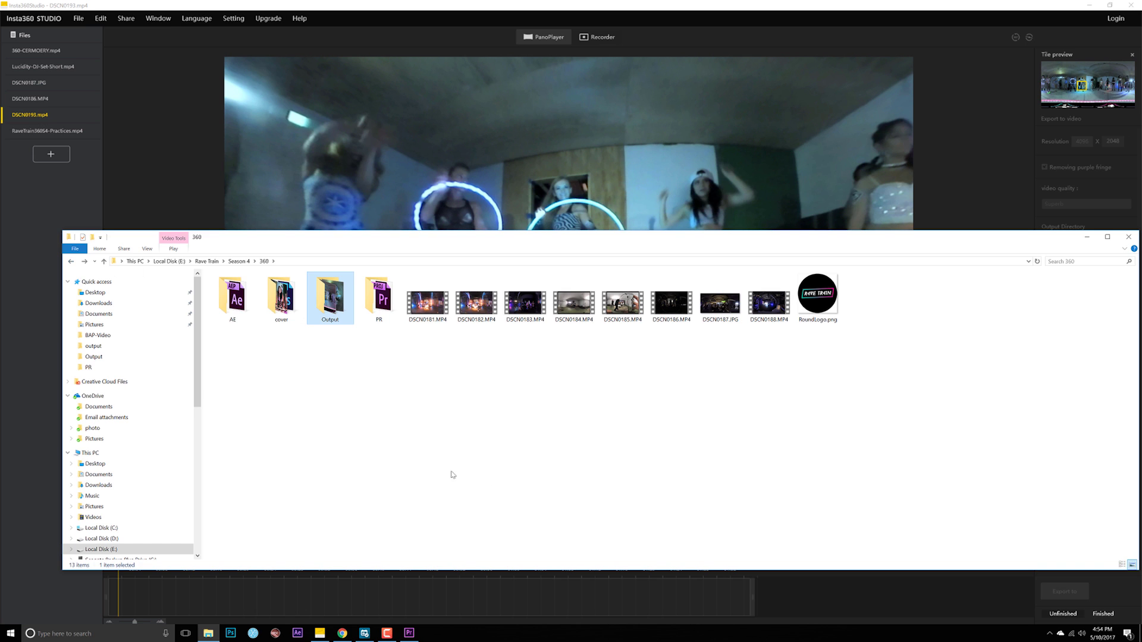
{"action": "left_click_drag", "start_coordinate": [376, 244], "coordinate": [383, 210]}
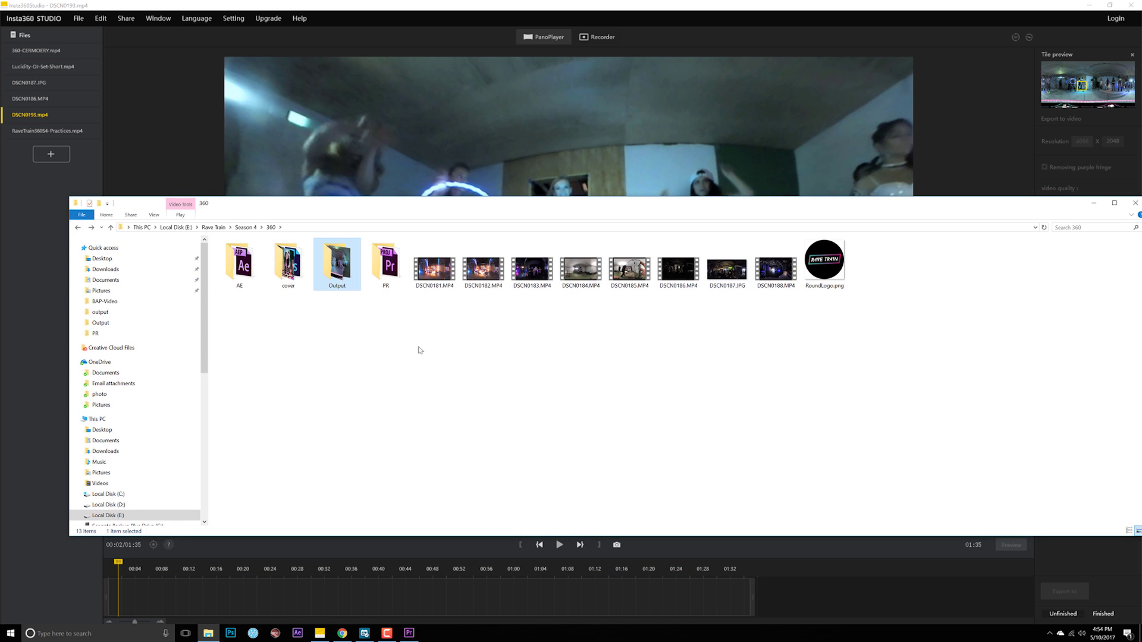
{"action": "key", "text": "alt+Left"}
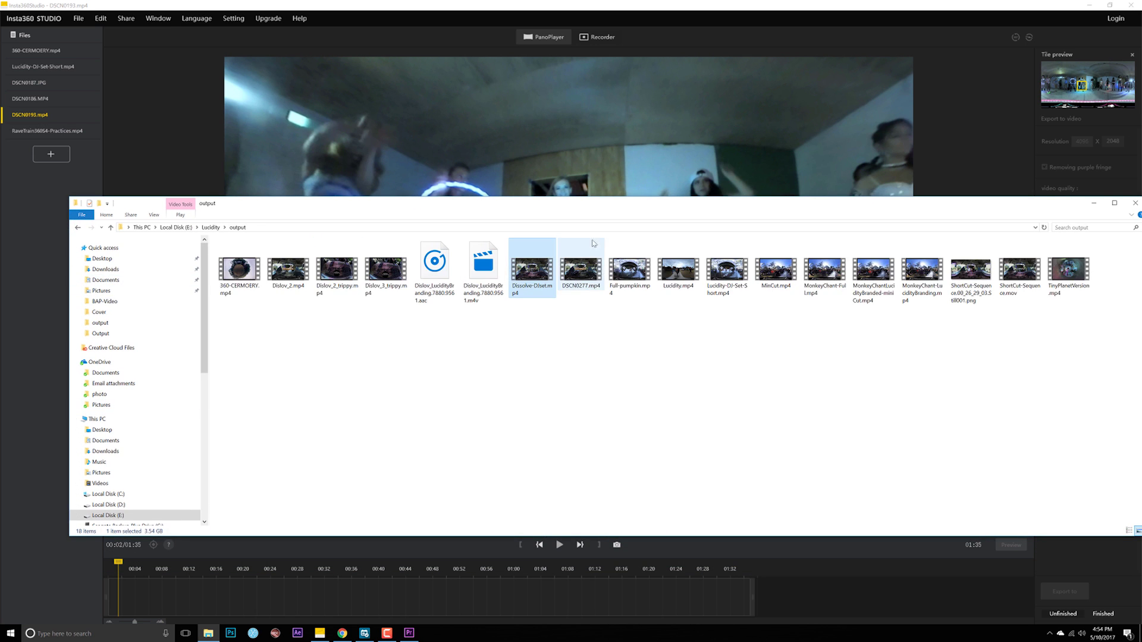
{"action": "left_click_drag", "start_coordinate": [572, 210], "coordinate": [578, 245]}
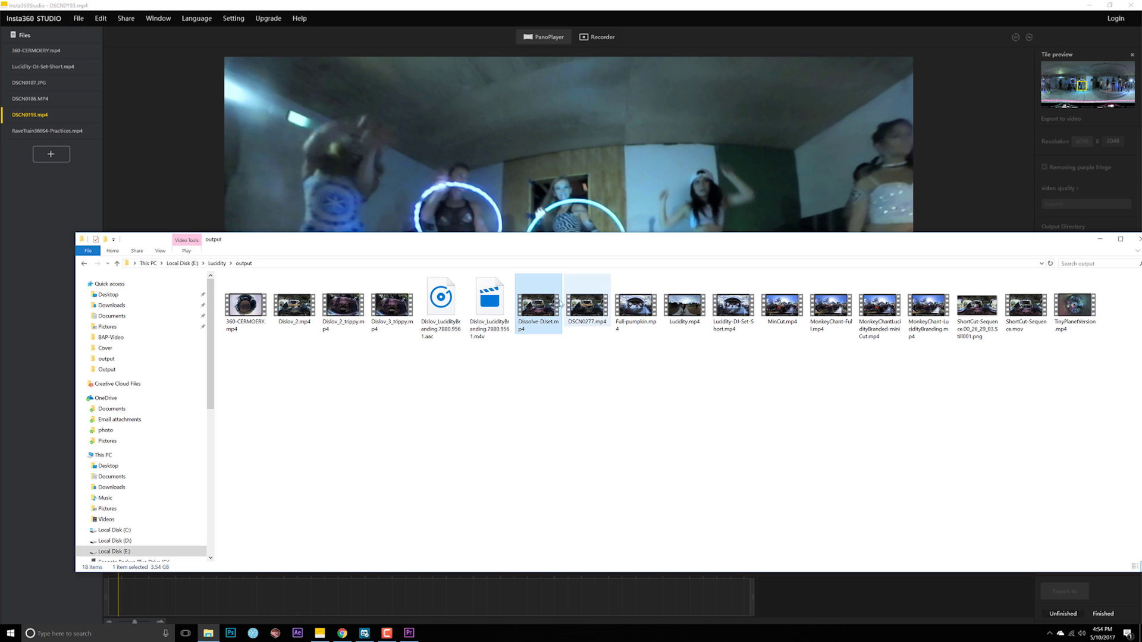
{"action": "left_click_drag", "start_coordinate": [539, 304], "coordinate": [363, 124]}
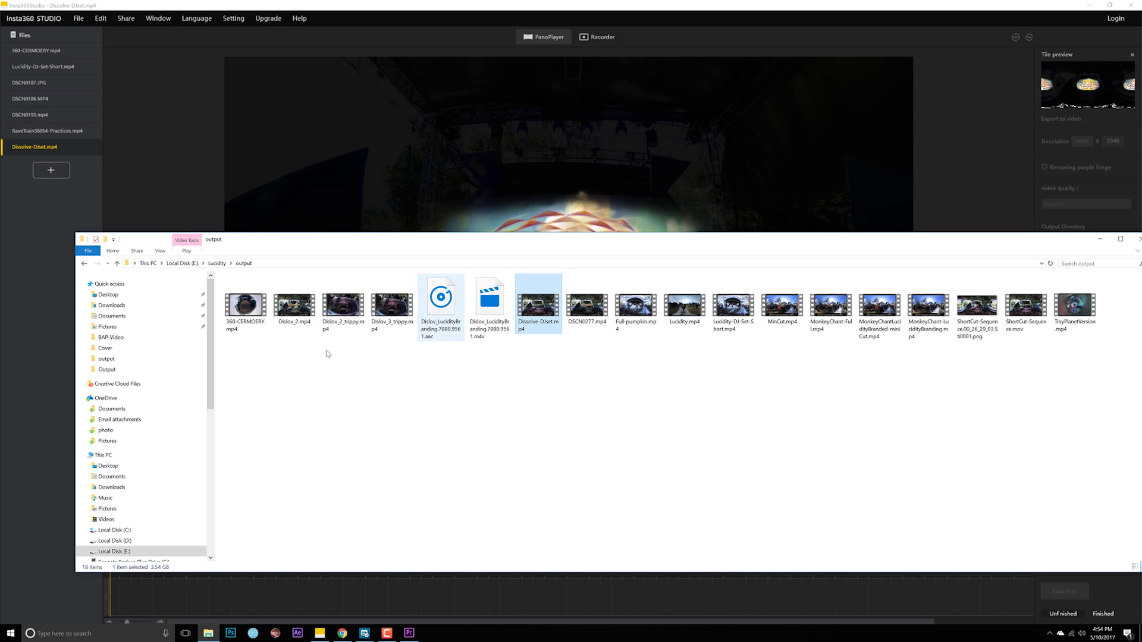
{"action": "left_click", "coordinate": [339, 184]}
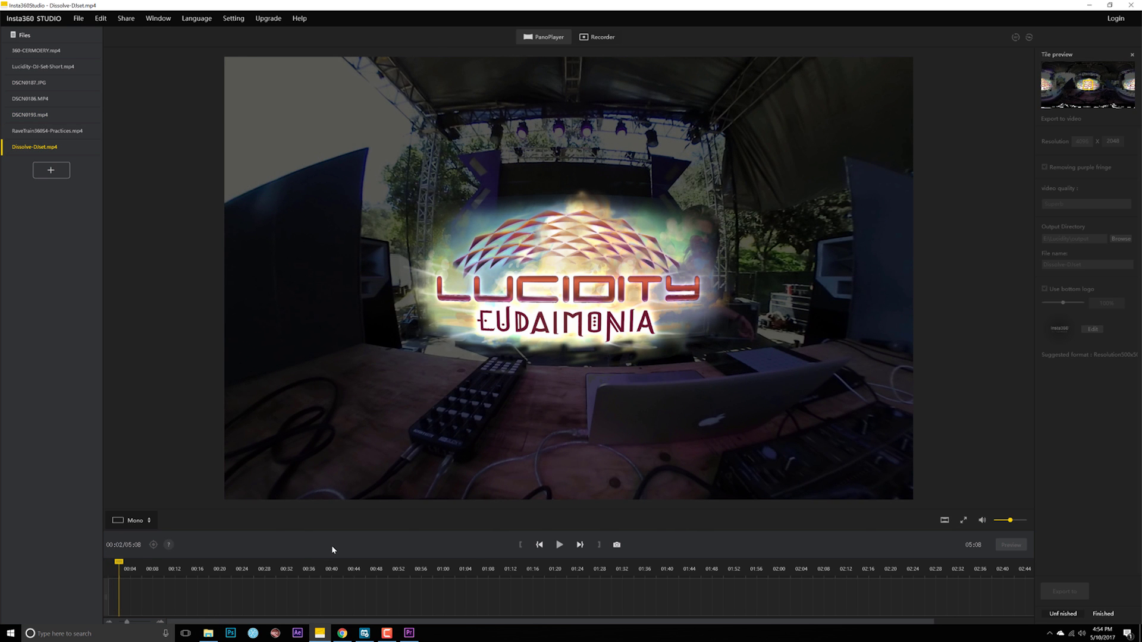
Look around the panorama, return the clip to its start and switch to Recorder mode
{"action": "left_click_drag", "start_coordinate": [369, 452], "coordinate": [434, 255]}
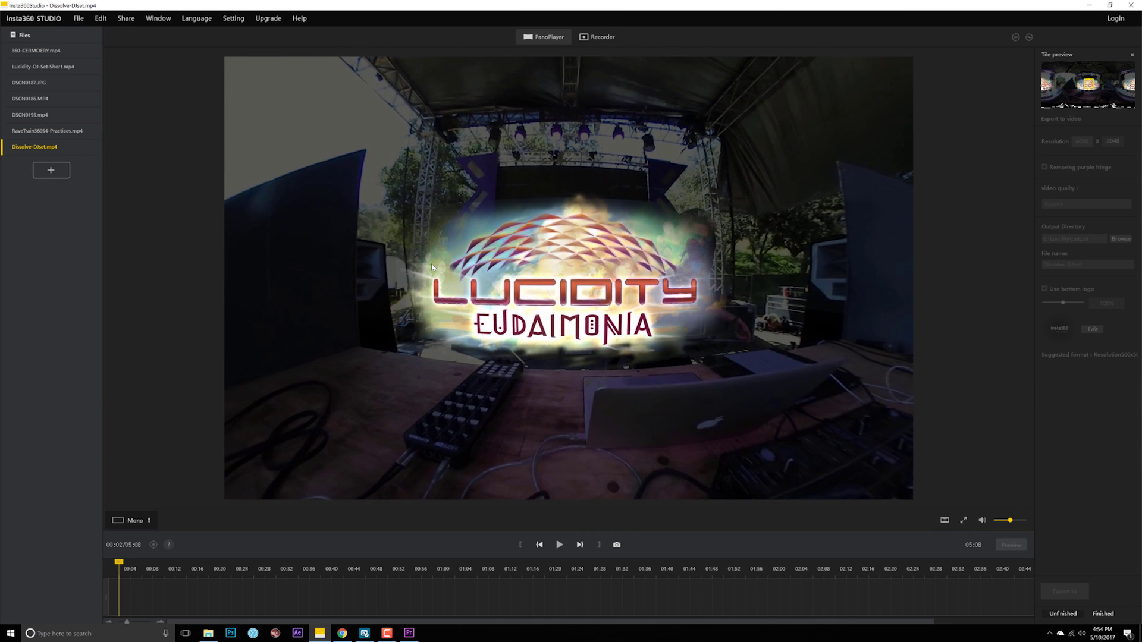
{"action": "left_click_drag", "start_coordinate": [121, 568], "coordinate": [107, 568]}
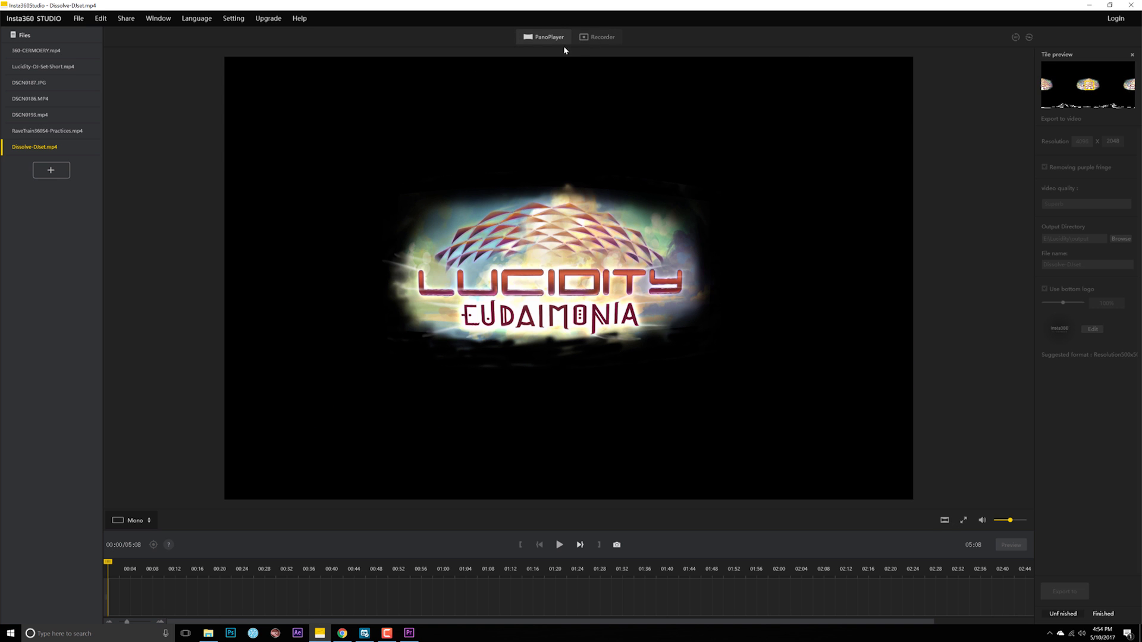
{"action": "left_click", "coordinate": [596, 38]}
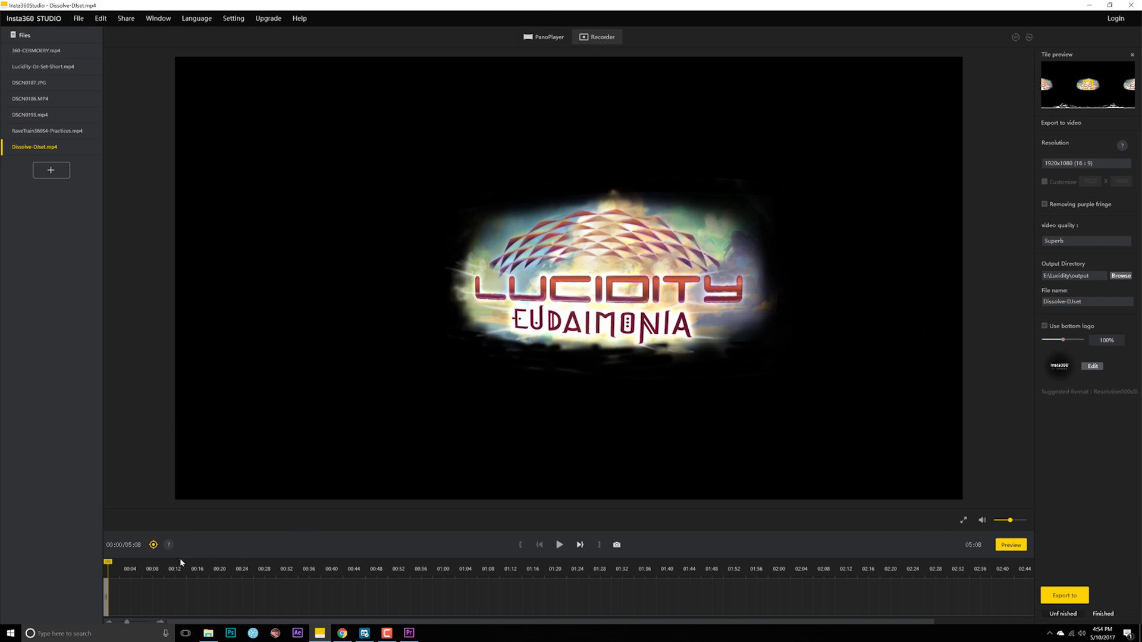
Preview the opening seconds, return to the start and set a view keyframe at 0 seconds
{"action": "key", "text": "space"}
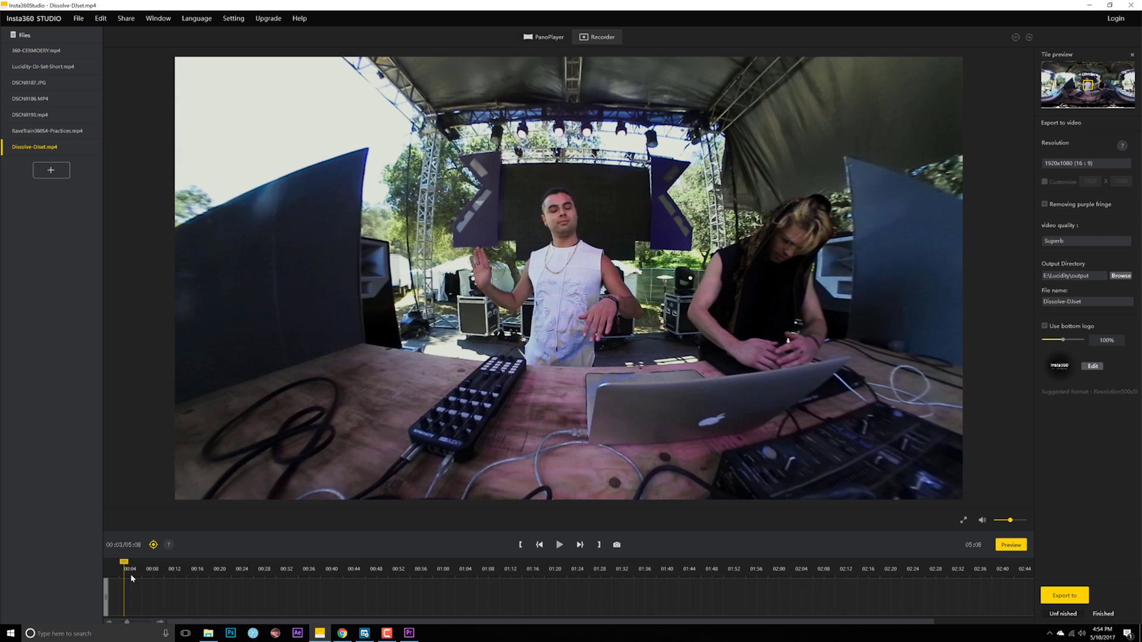
{"action": "left_click", "coordinate": [119, 570]}
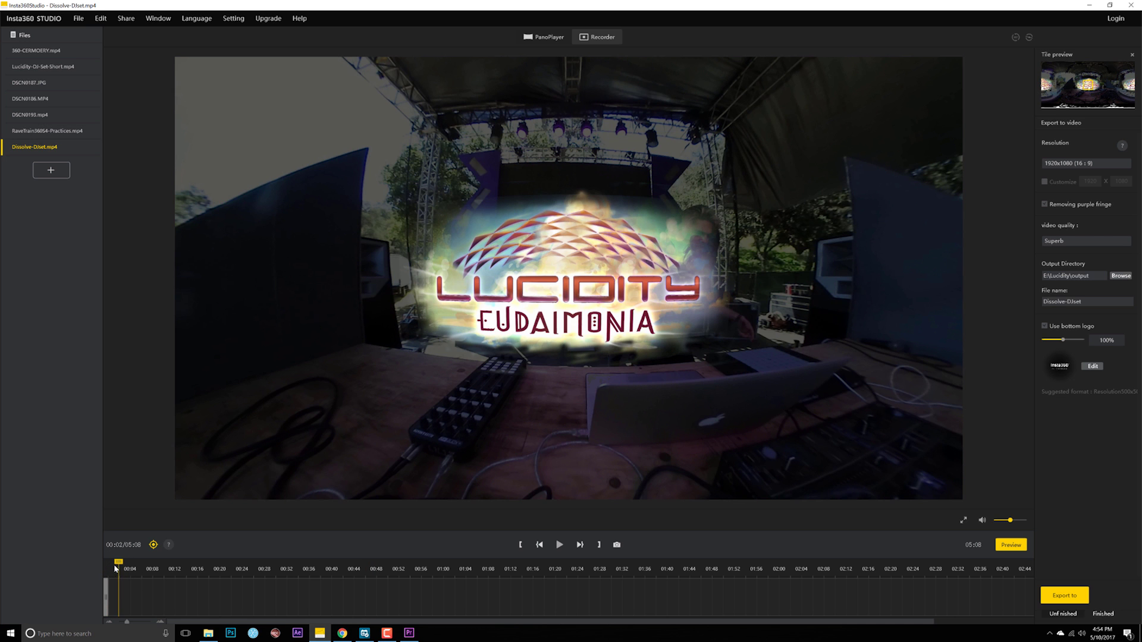
{"action": "left_click_drag", "start_coordinate": [118, 565], "coordinate": [108, 567]}
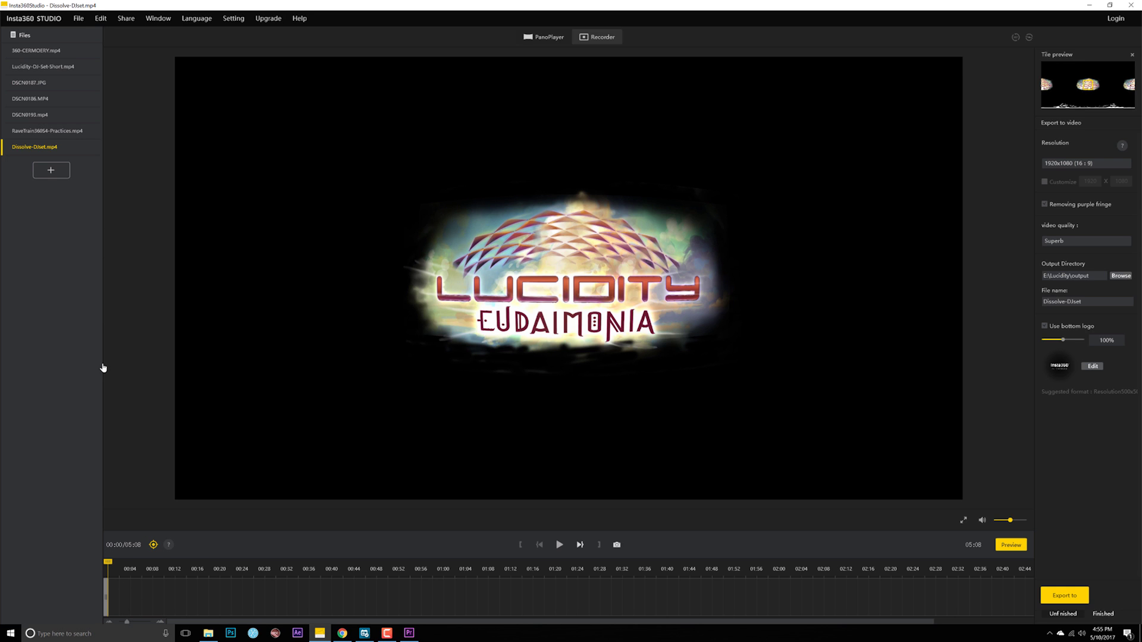
{"action": "left_click", "coordinate": [108, 599]}
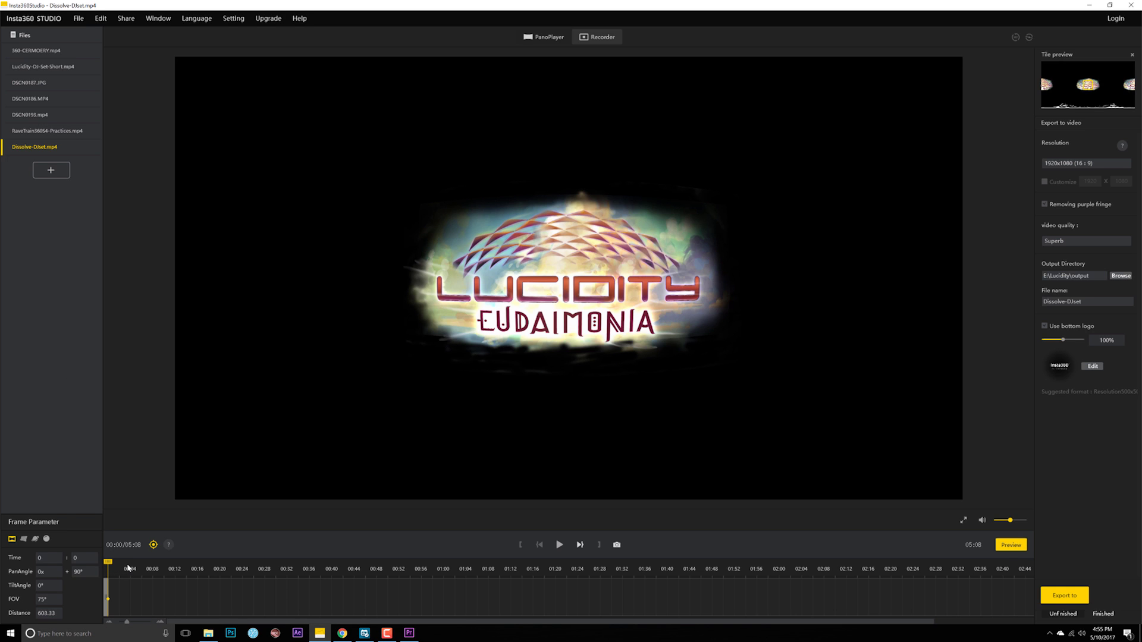
Add a second view keyframe at about 7 seconds, check the transition between the two keyframes and select the new keyframe
{"action": "key", "text": "space"}
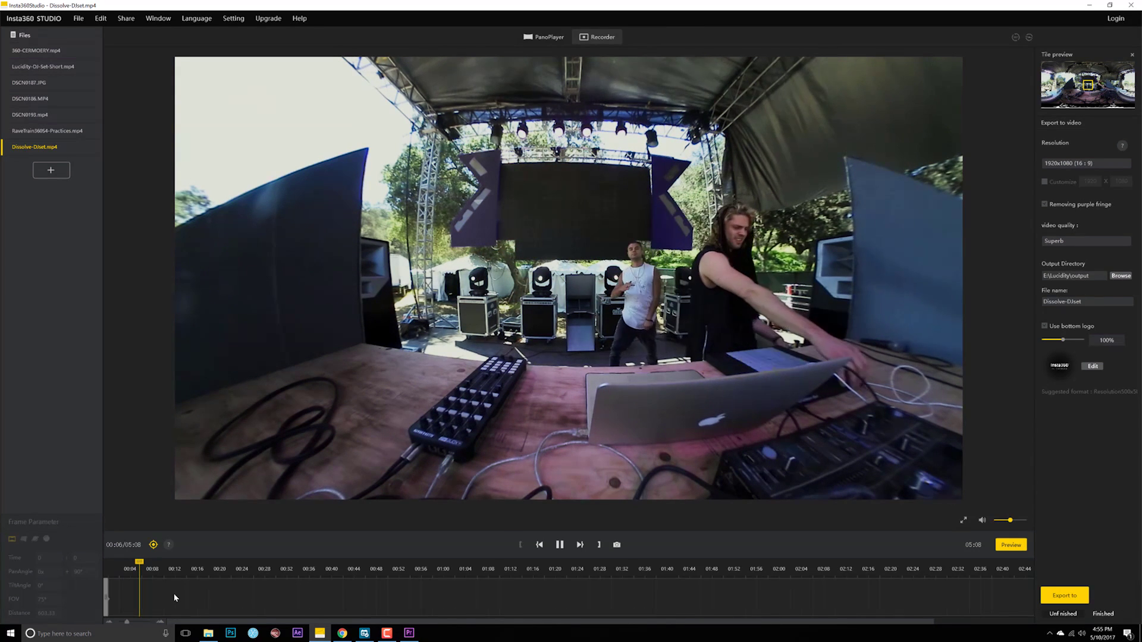
{"action": "key", "text": "space"}
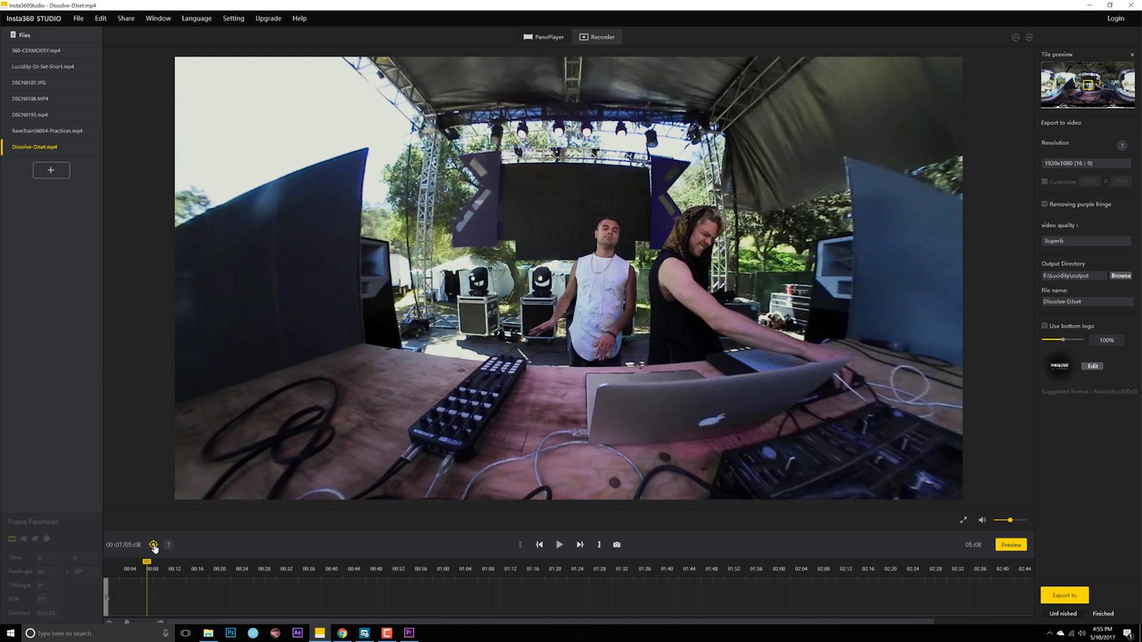
{"action": "left_click", "coordinate": [153, 545]}
{"action": "left_click", "coordinate": [122, 600]}
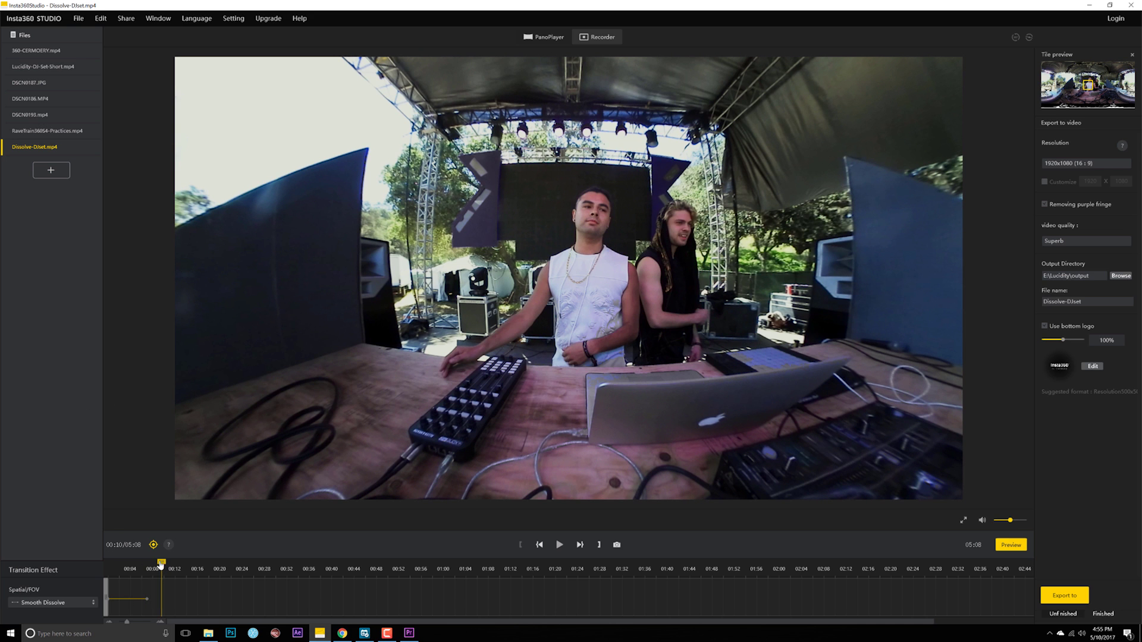
{"action": "left_click", "coordinate": [147, 598]}
{"action": "left_click", "coordinate": [147, 600]}
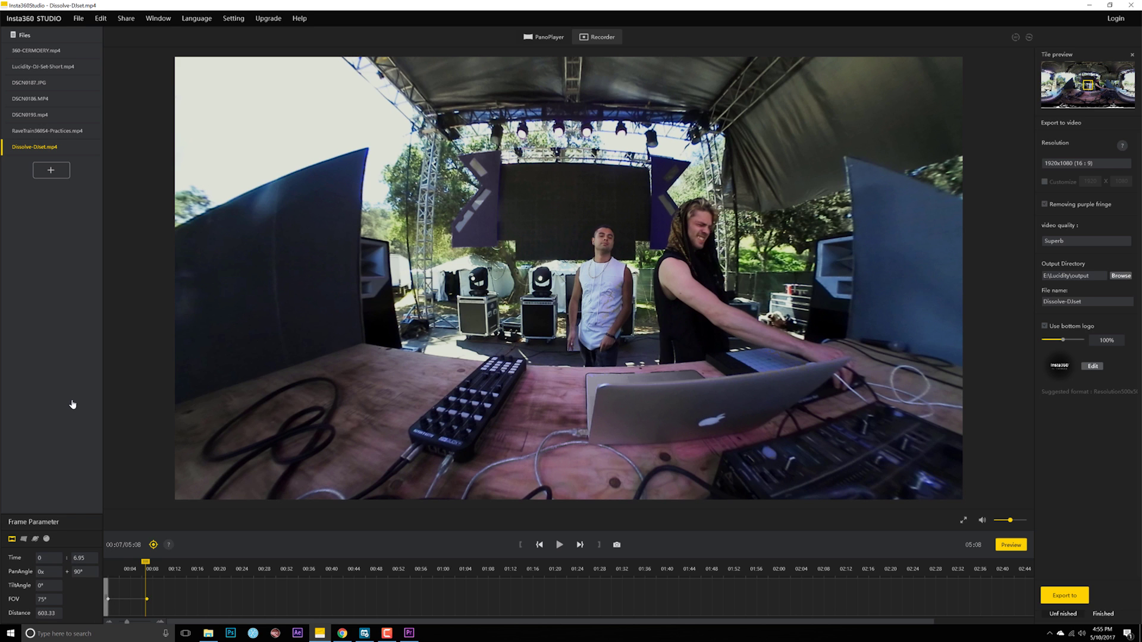
Compare the first two keyframes and play the clip from the start past the second keyframe
{"action": "left_click", "coordinate": [108, 600]}
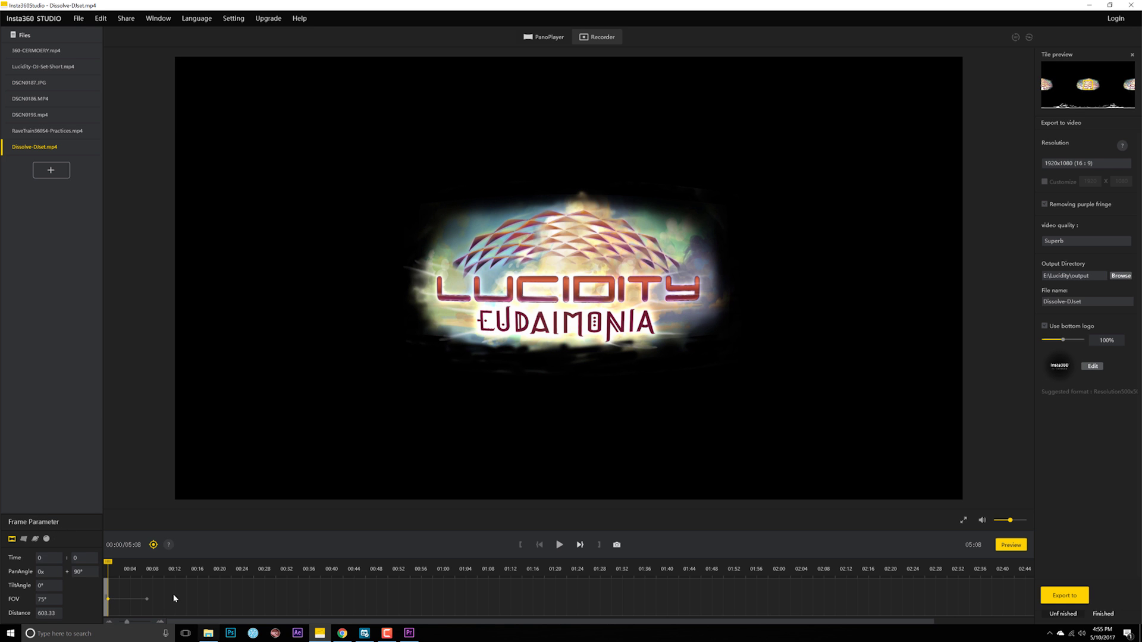
{"action": "left_click", "coordinate": [150, 576]}
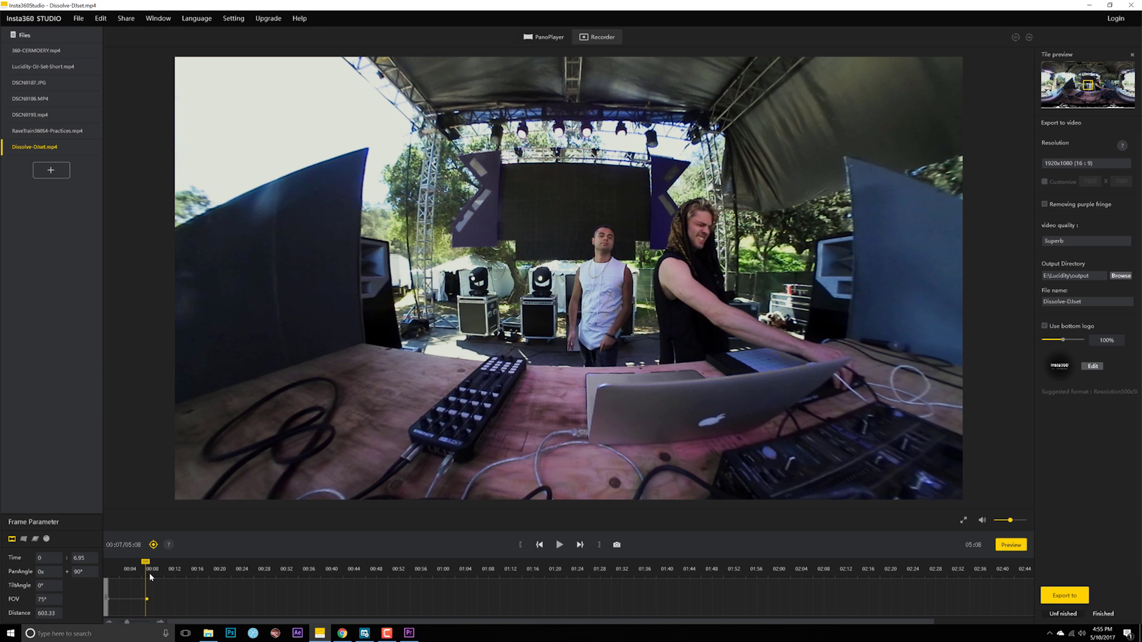
{"action": "left_click_drag", "start_coordinate": [146, 563], "coordinate": [95, 563]}
{"action": "key", "text": "space"}
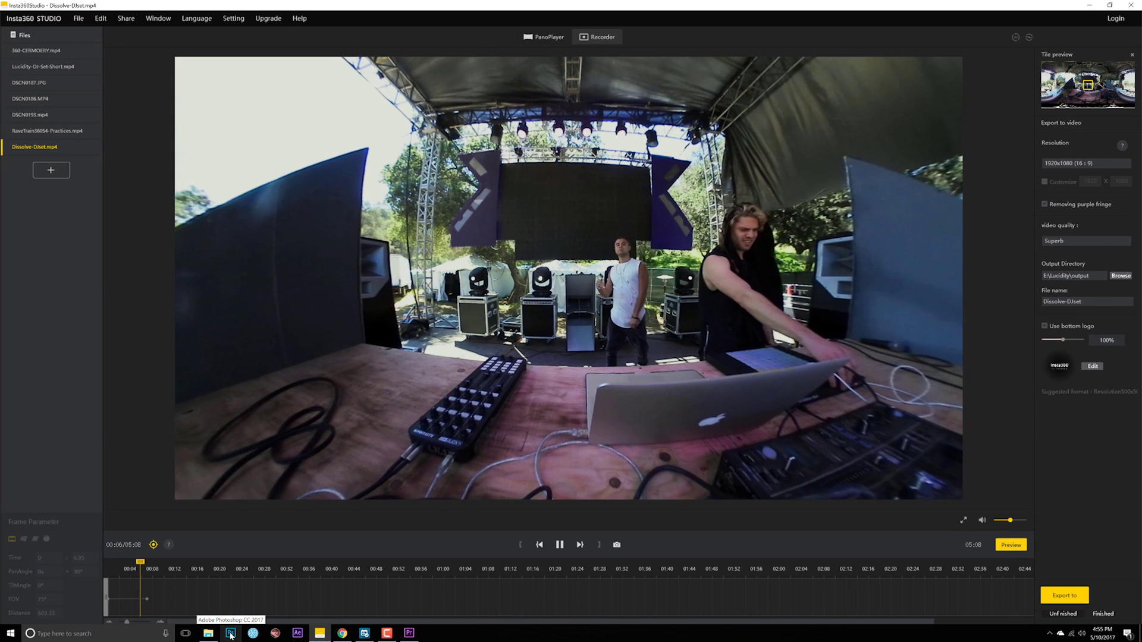
{"action": "key", "text": "space"}
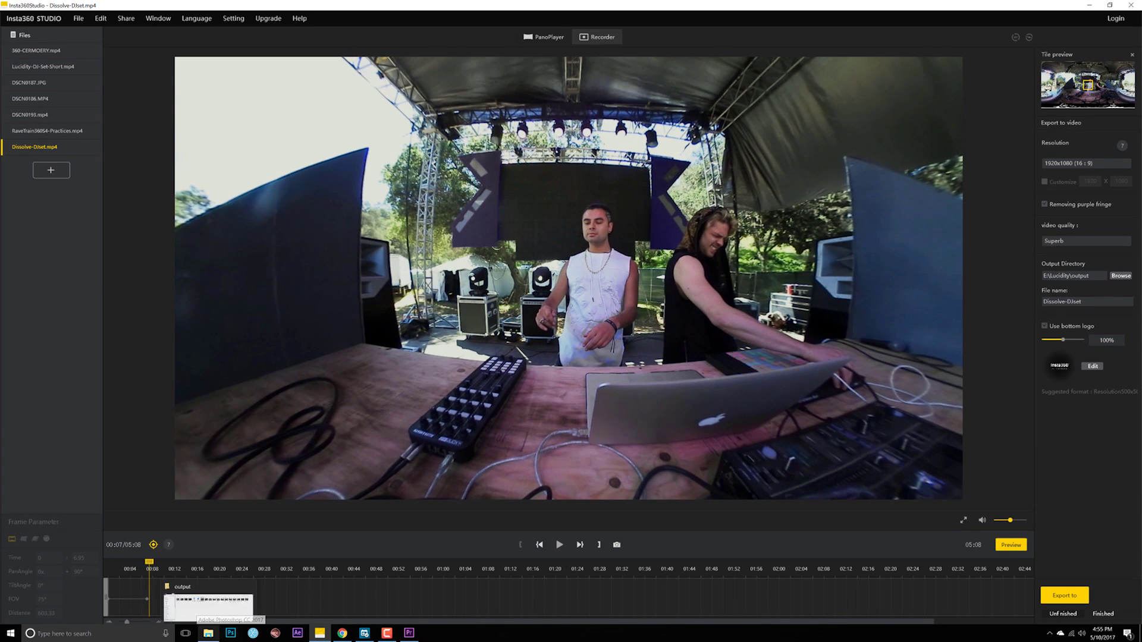
Add a third keyframe at about 17 seconds and apply the tiny planet view to it
{"action": "left_click_drag", "start_coordinate": [153, 565], "coordinate": [209, 570]}
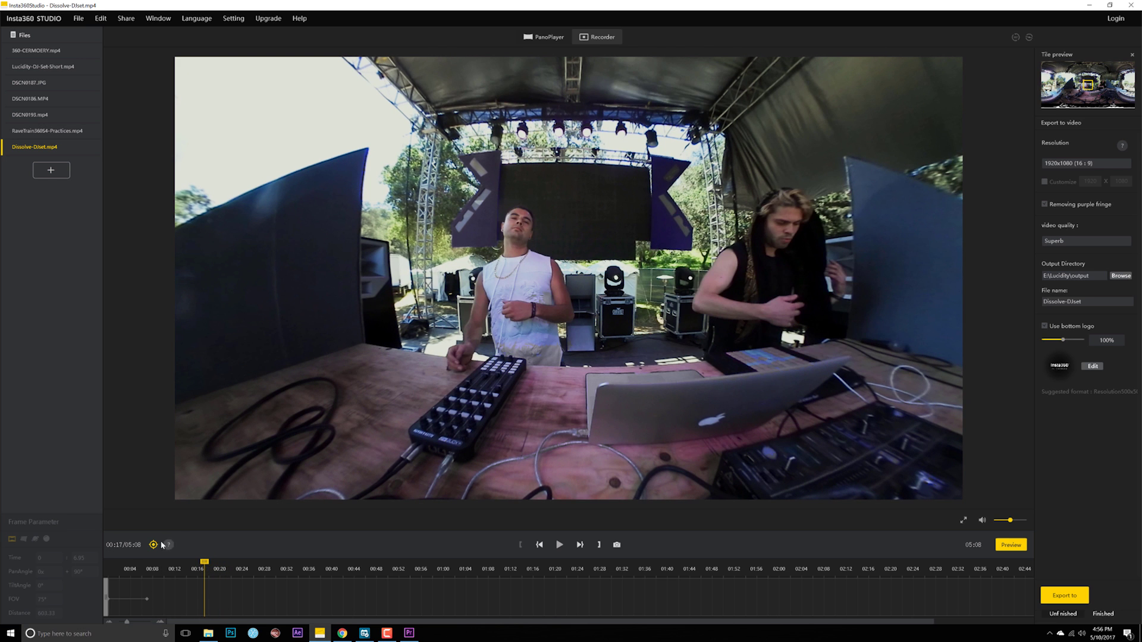
{"action": "key", "text": "k"}
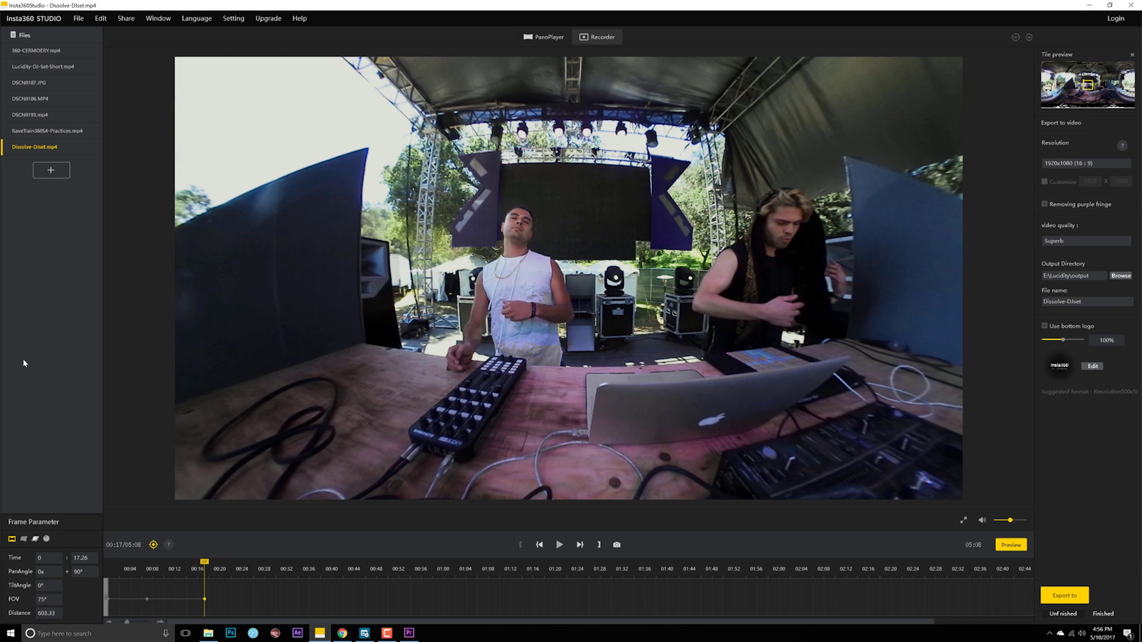
{"action": "left_click", "coordinate": [35, 538]}
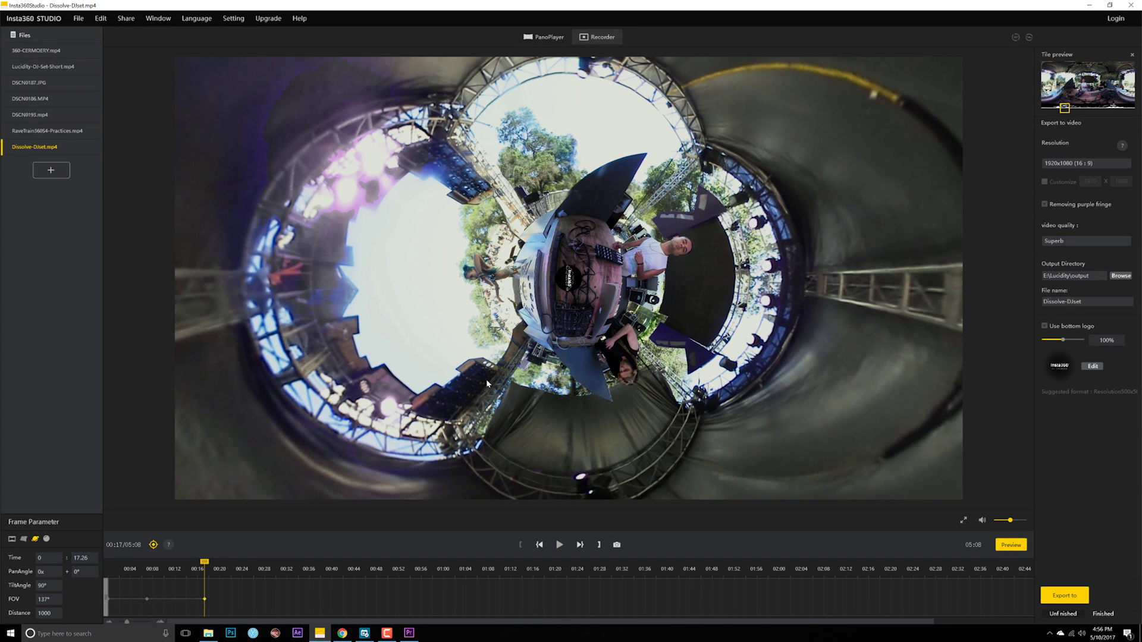
Narrow the tiny planet's FOV to about 115° and rotate it to a pan angle of about 96° so the performers stand upright
{"action": "scroll", "coordinate": [487, 380], "scroll_direction": "up", "scroll_amount": 5}
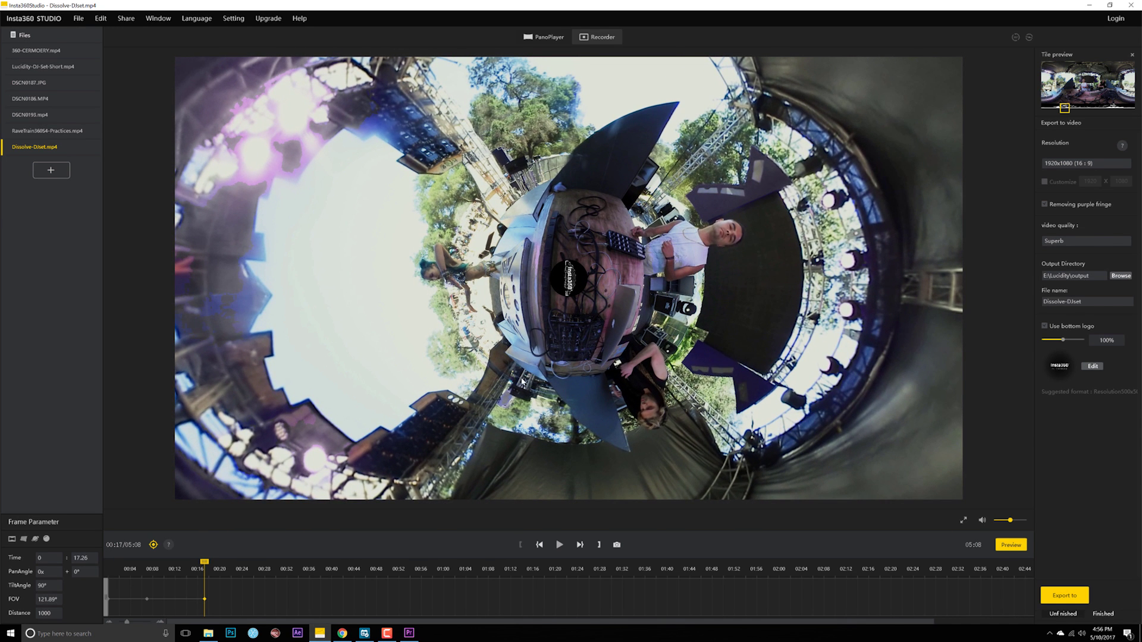
{"action": "scroll", "coordinate": [508, 368], "scroll_direction": "up", "scroll_amount": 2}
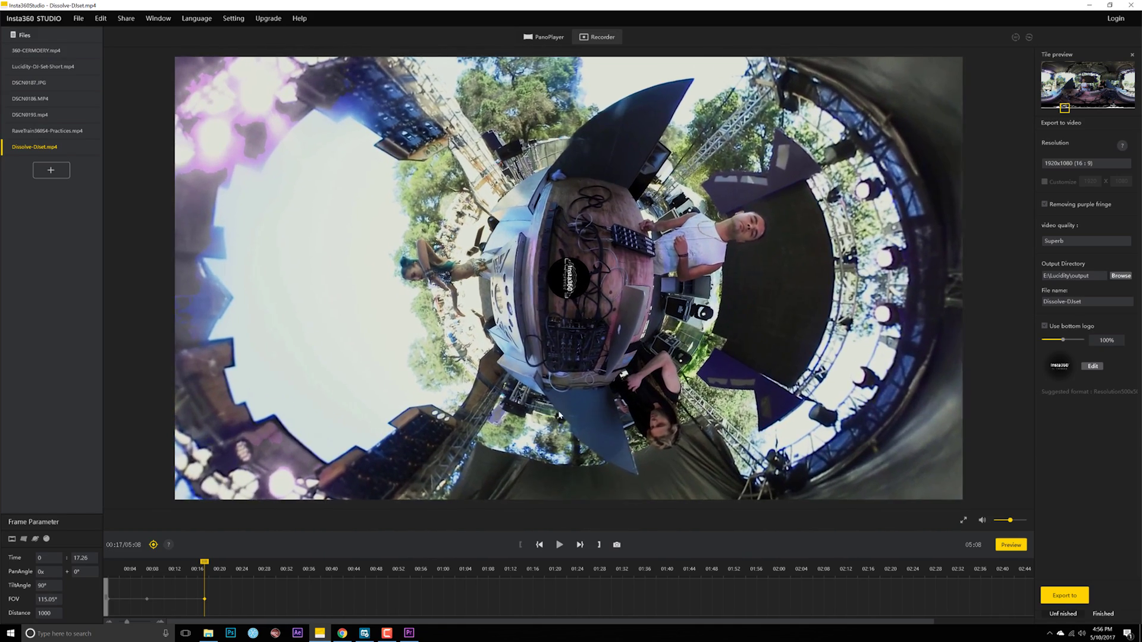
{"action": "left_click_drag", "start_coordinate": [559, 415], "coordinate": [475, 351]}
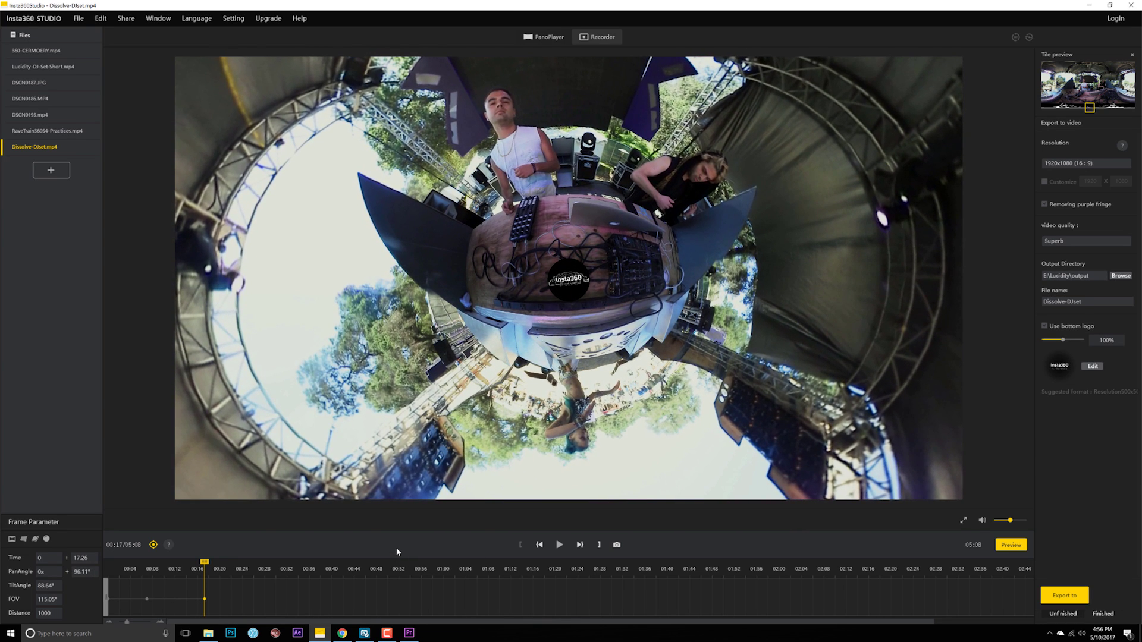
Play the transition from the 7-second keyframe to the tiny planet keyframe and move the playhead to about 13 seconds
{"action": "left_click_drag", "start_coordinate": [202, 567], "coordinate": [146, 567]}
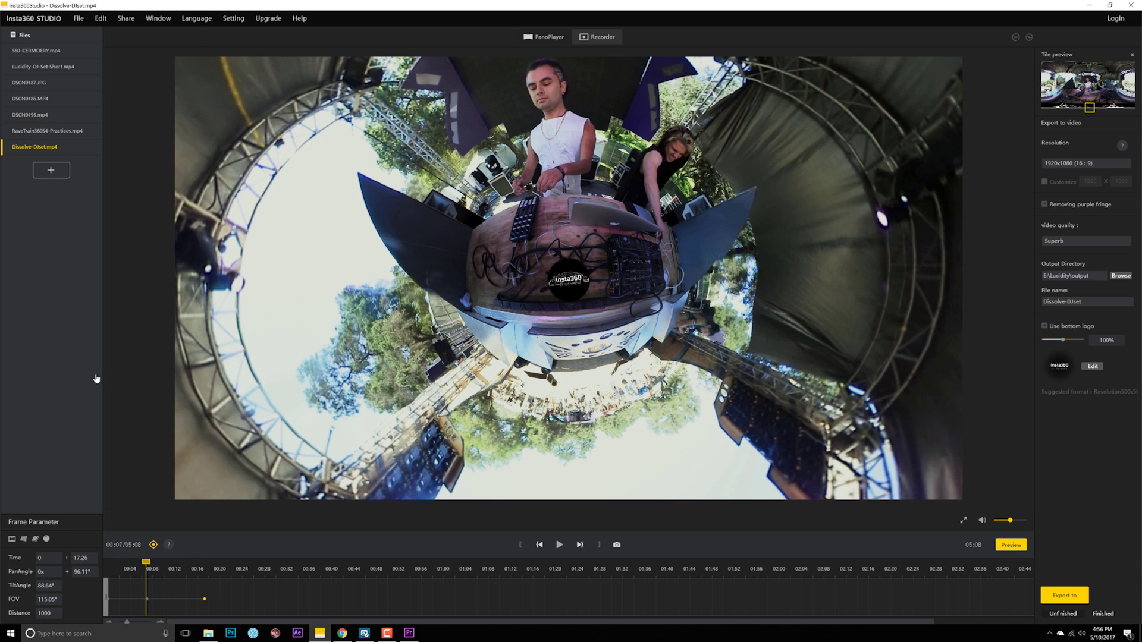
{"action": "key", "text": "space"}
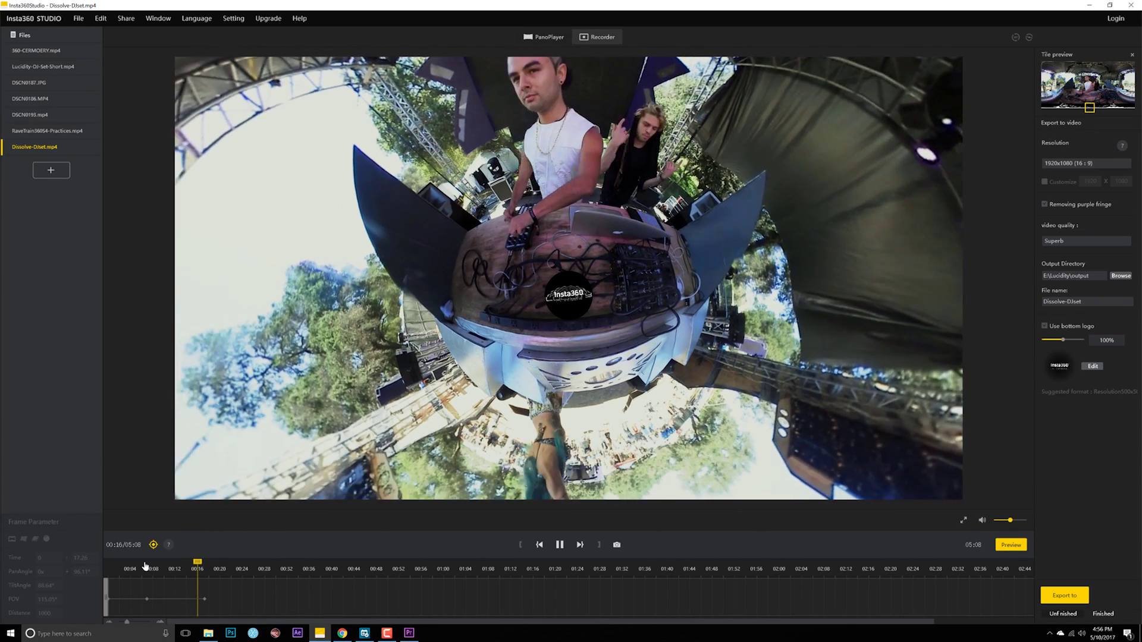
{"action": "key", "text": "space"}
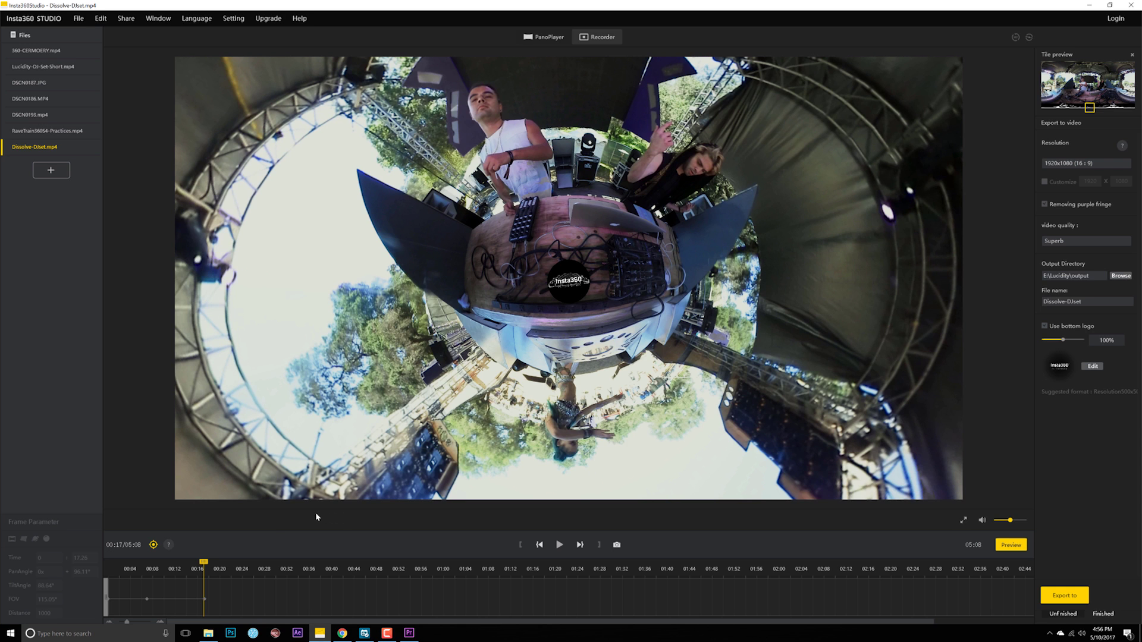
{"action": "left_click", "coordinate": [183, 568]}
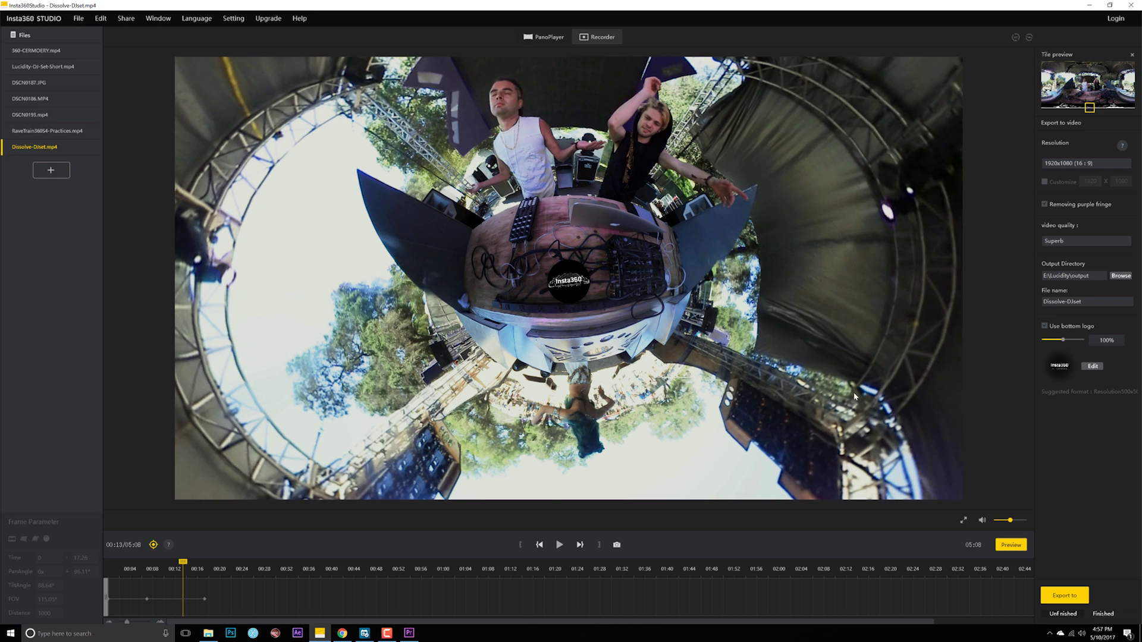
Compare the planet with and without the bottom logo, check the logo's size and image options, and leave the bottom logo disabled
{"action": "left_click", "coordinate": [1045, 327]}
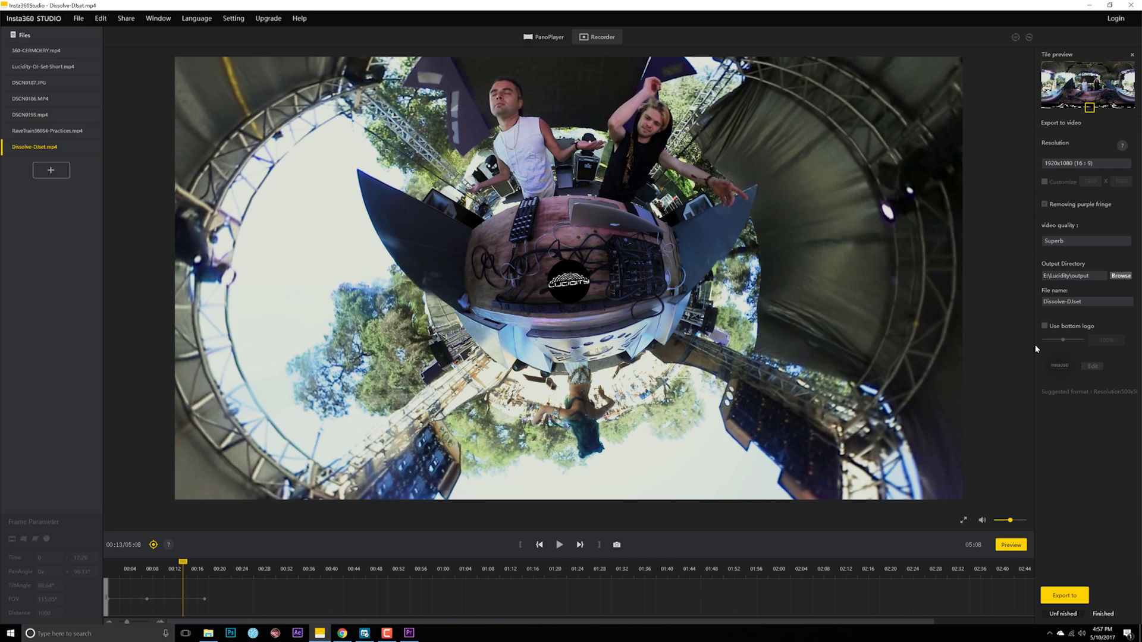
{"action": "left_click", "coordinate": [1045, 327]}
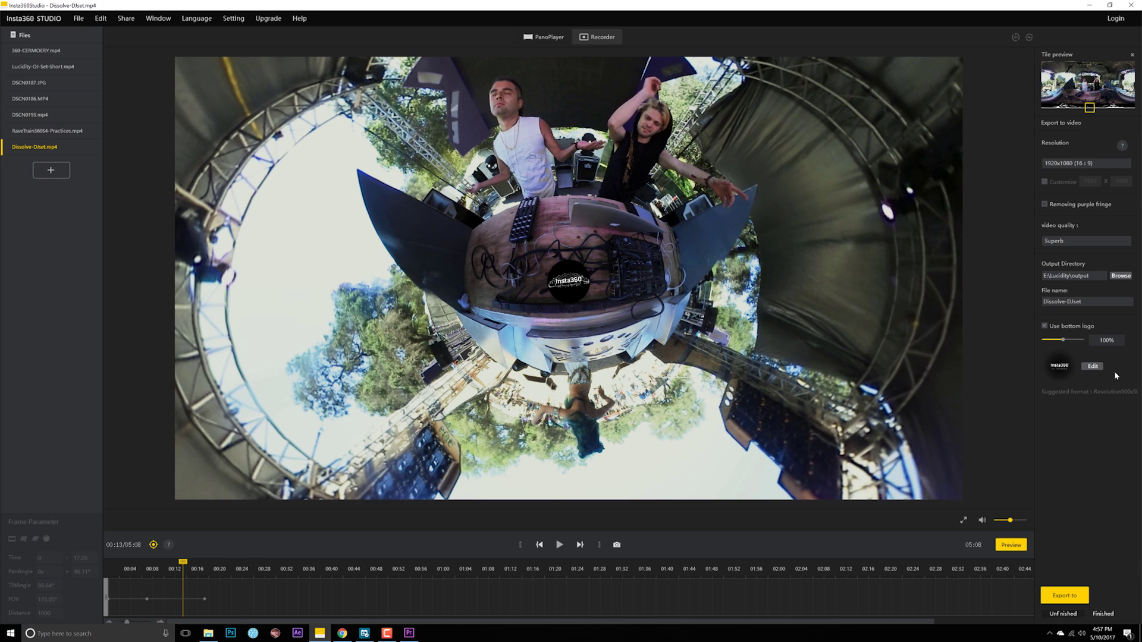
{"action": "mouse_move", "coordinate": [1065, 339]}
{"action": "left_mouse_down"}
{"action": "mouse_move", "coordinate": [1086, 341]}
{"action": "mouse_move", "coordinate": [1063, 341]}
{"action": "left_mouse_up"}
{"action": "left_click", "coordinate": [1093, 366]}
{"action": "left_click", "coordinate": [524, 18]}
{"action": "left_click", "coordinate": [1045, 326]}
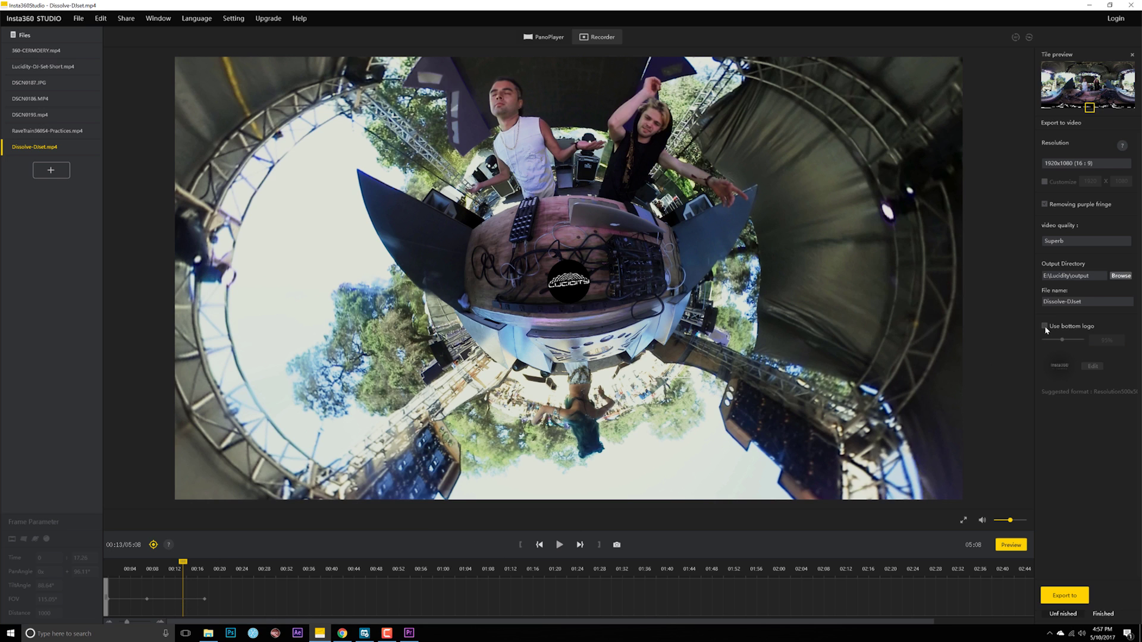
Return the playhead to the 7-second keyframe and play the start of its transition toward the tiny planet
{"action": "left_click_drag", "start_coordinate": [186, 569], "coordinate": [231, 569]}
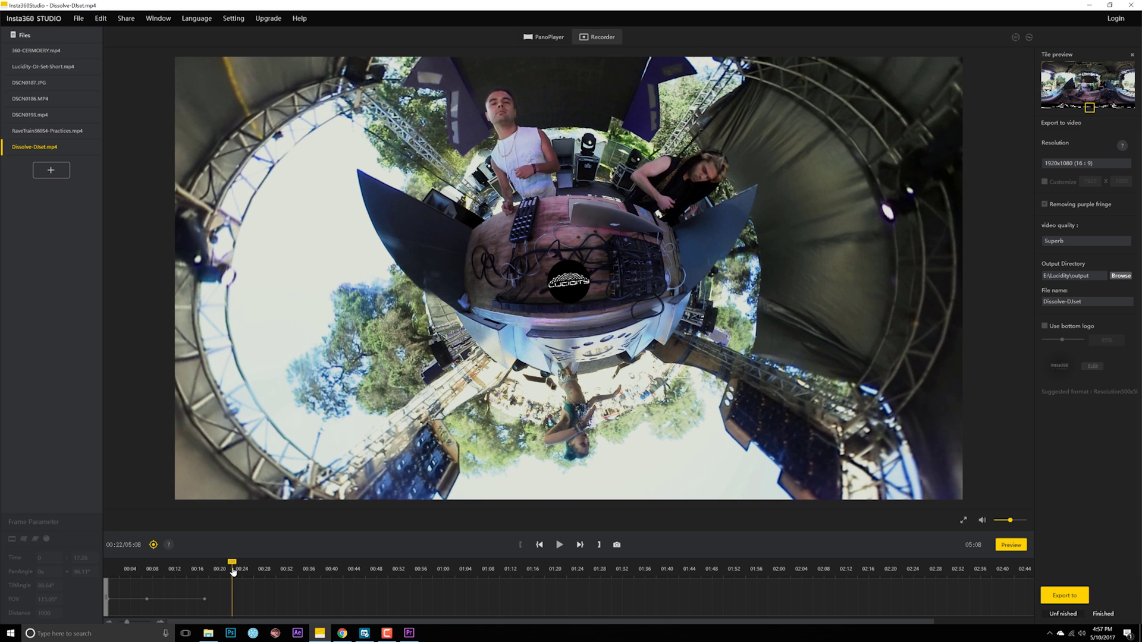
{"action": "left_click", "coordinate": [153, 569]}
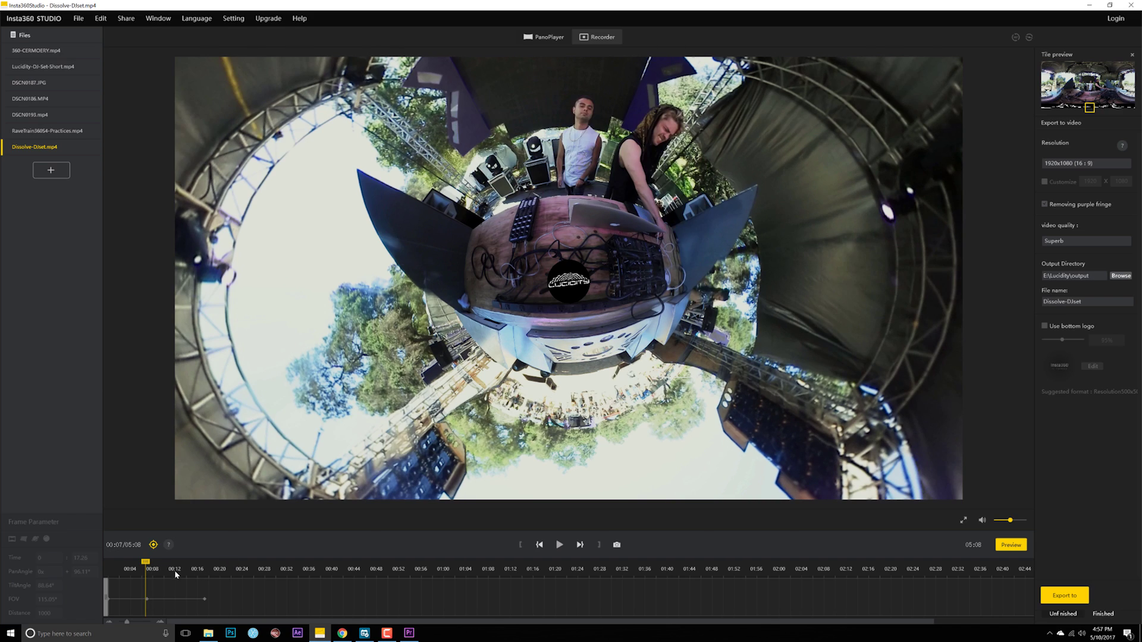
{"action": "key", "text": "space"}
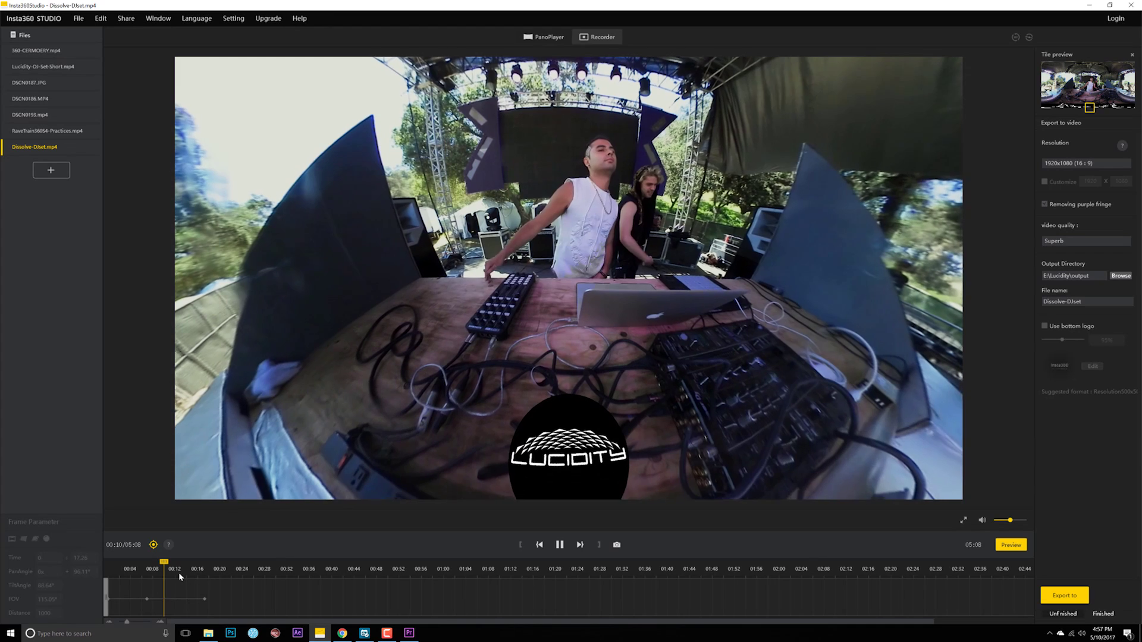
{"action": "key", "text": "space"}
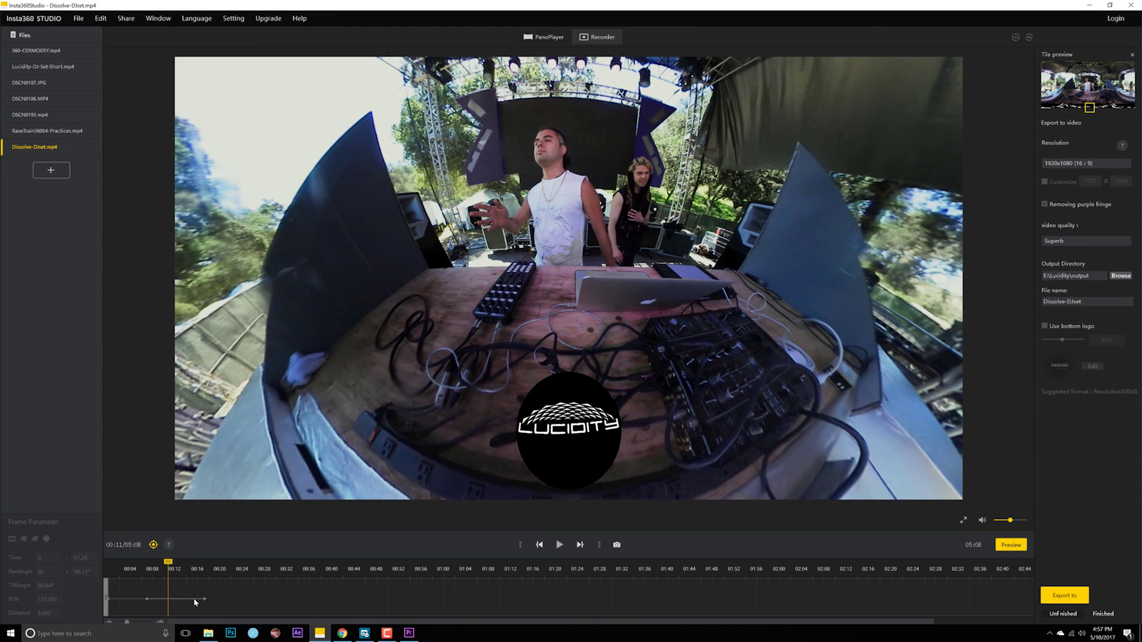
Set the transition between the 7-second and tiny planet keyframes to Slip-in Slip-out and play it through
{"action": "left_click", "coordinate": [194, 599]}
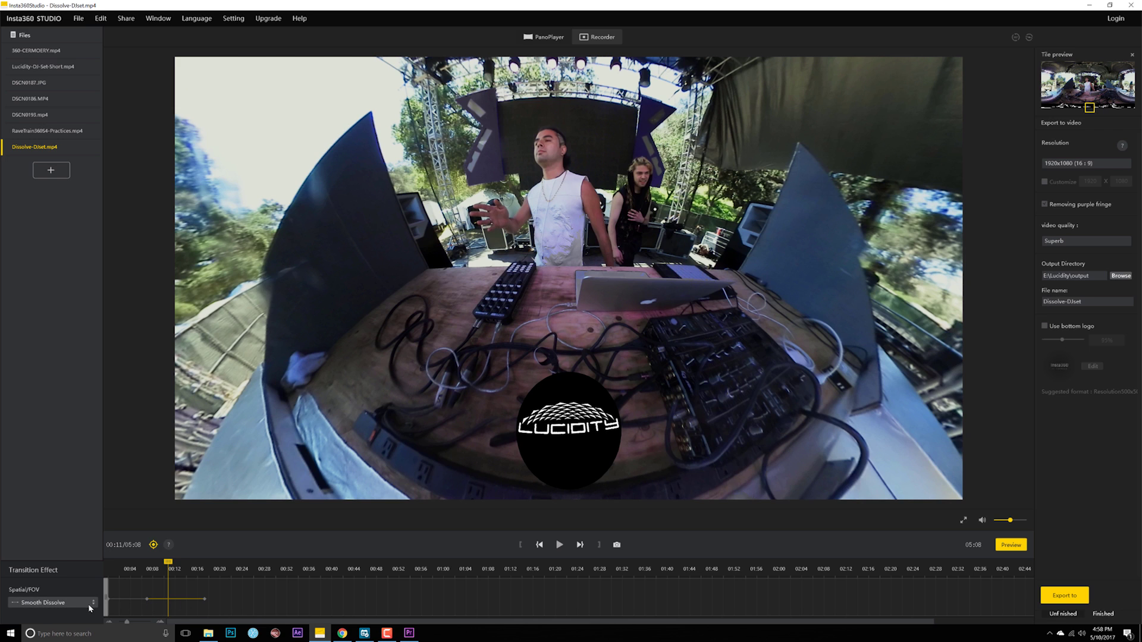
{"action": "left_click", "coordinate": [92, 604]}
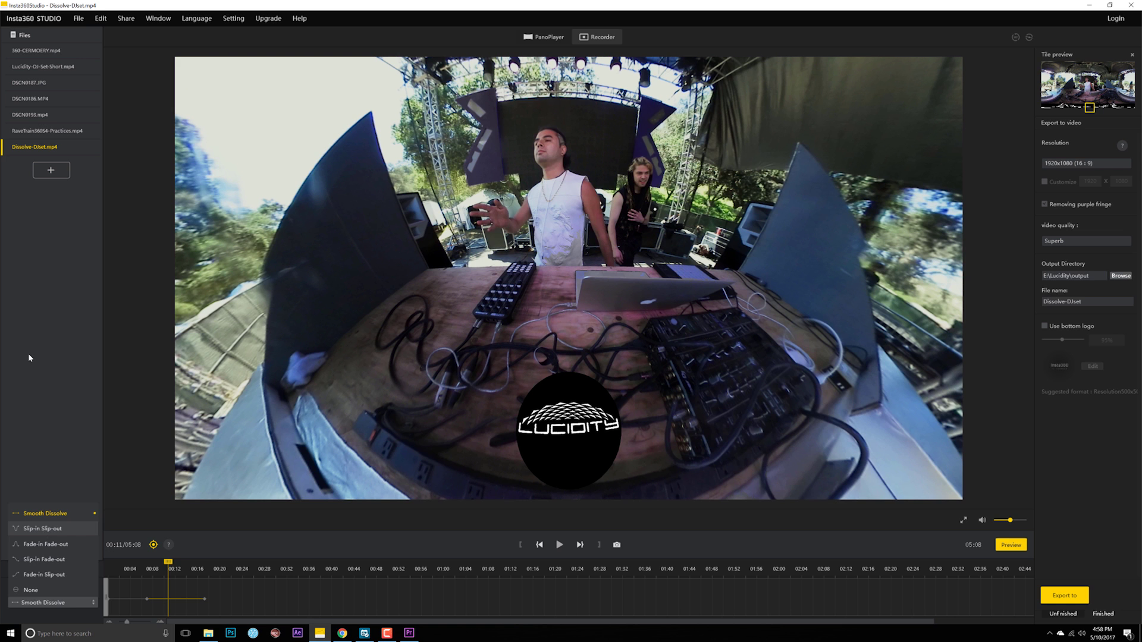
{"action": "left_click", "coordinate": [45, 529]}
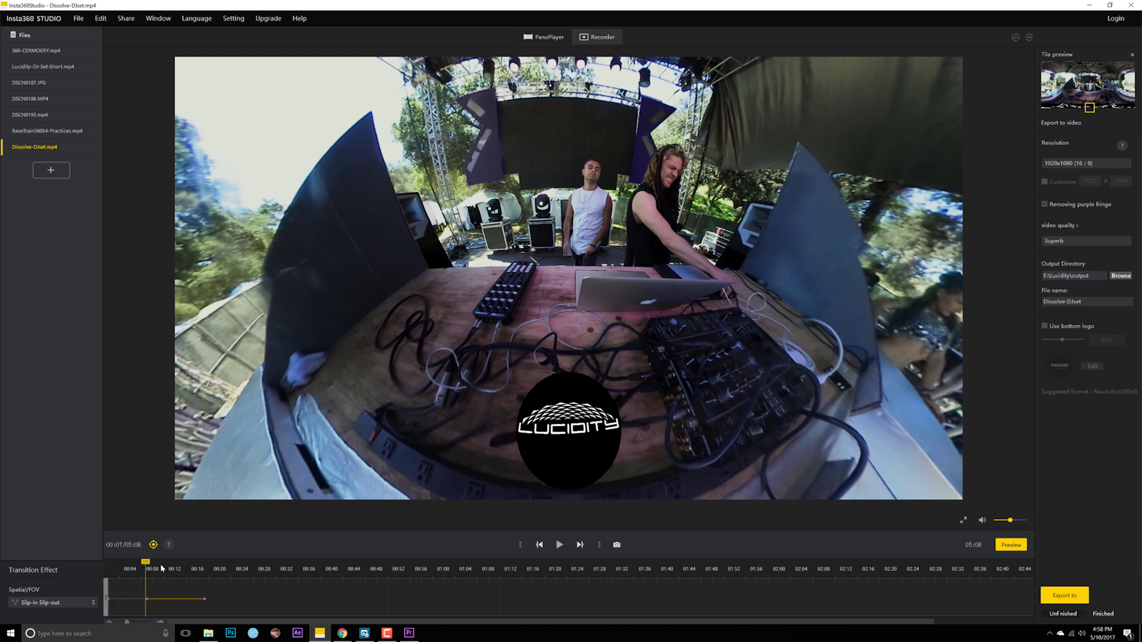
{"action": "key", "text": "space"}
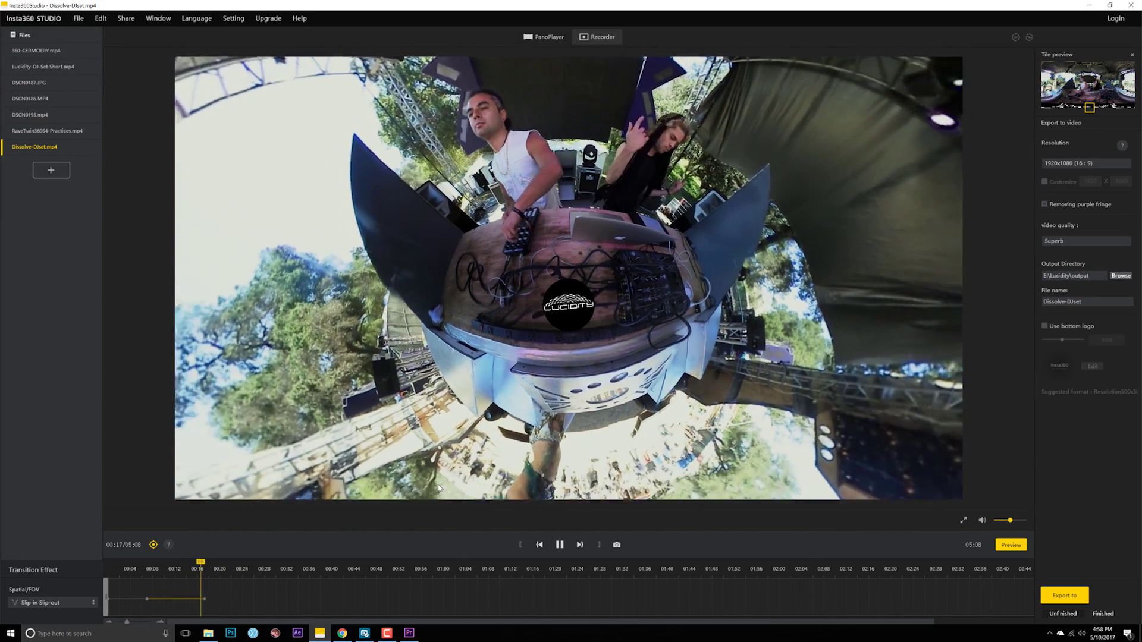
{"action": "key", "text": "space"}
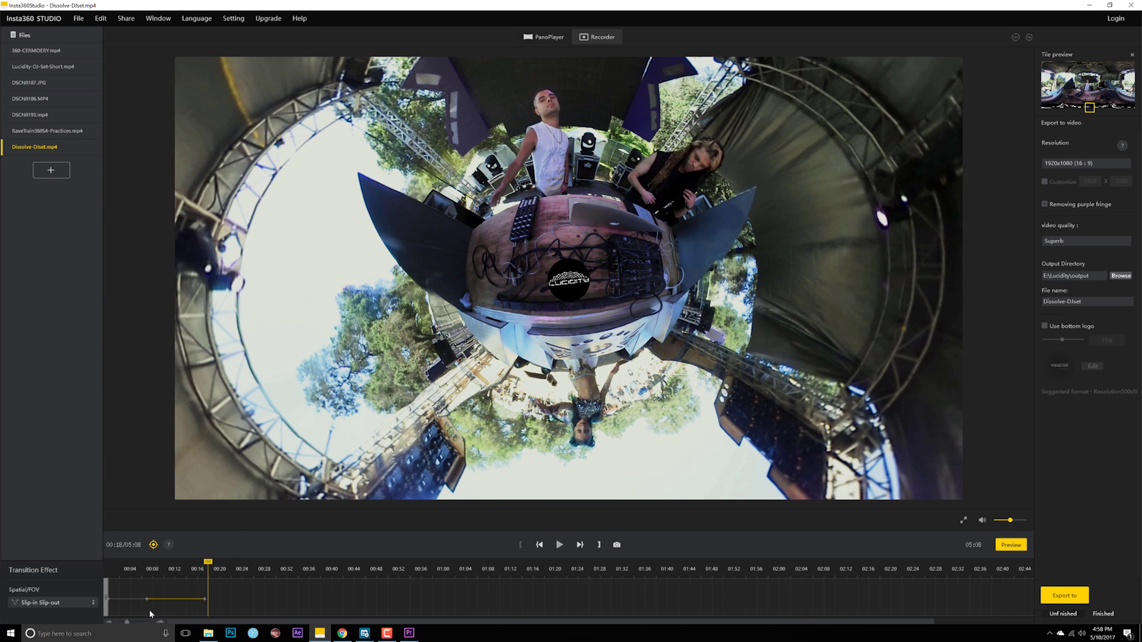
{"action": "left_click", "coordinate": [81, 606]}
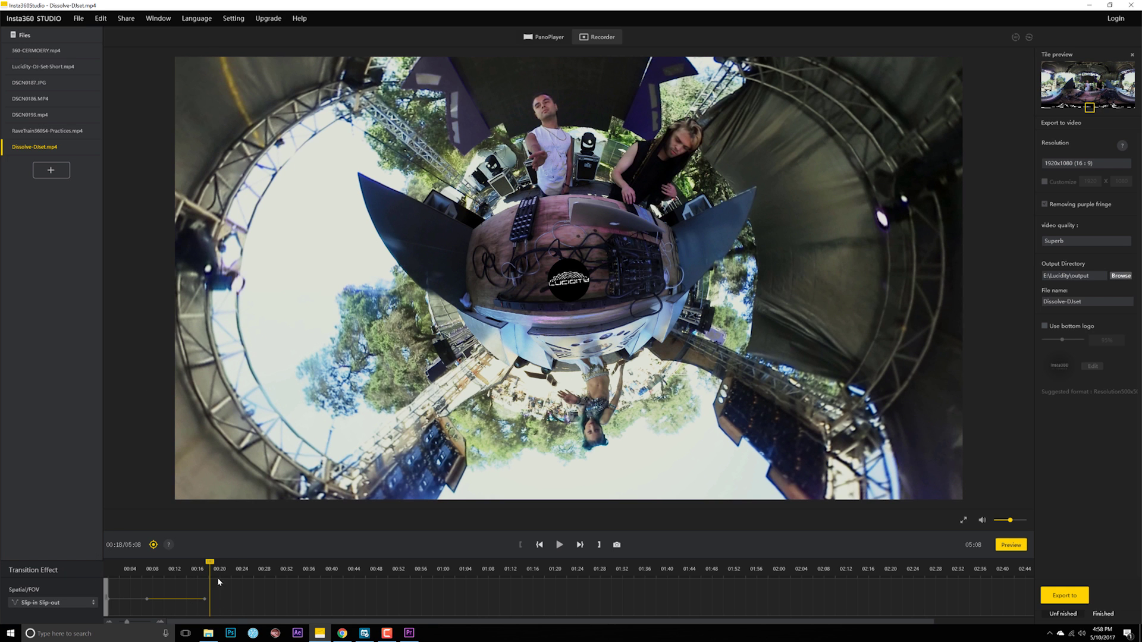
Add a keyframe at about 24 seconds and apply the normal flat view with a 75° FOV to it
{"action": "left_click_drag", "start_coordinate": [212, 566], "coordinate": [245, 570]}
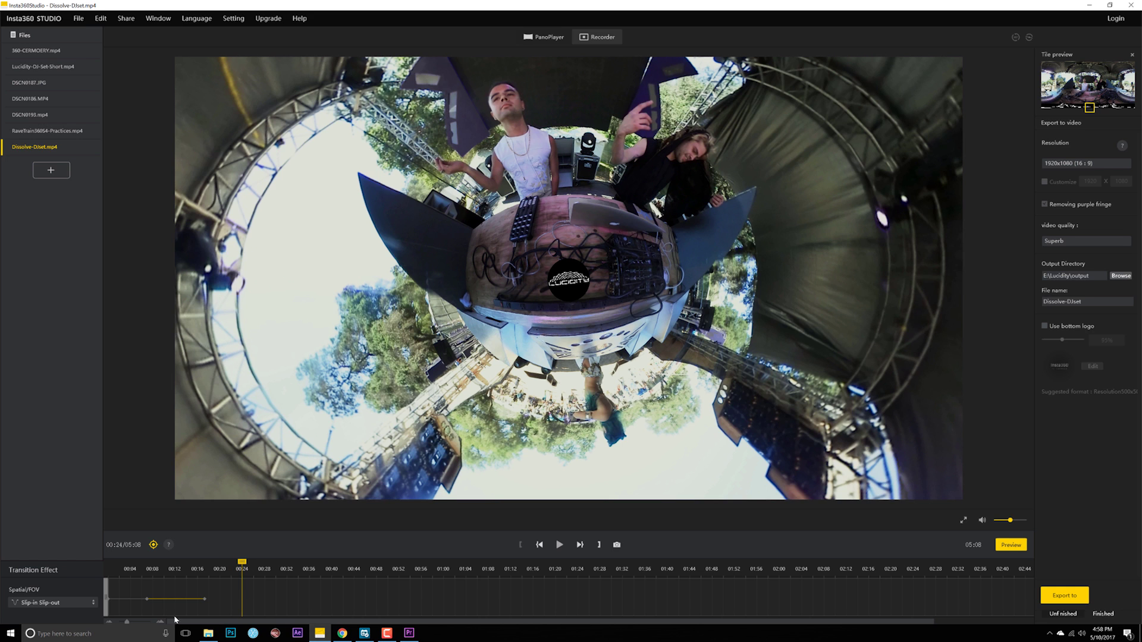
{"action": "key", "text": "k"}
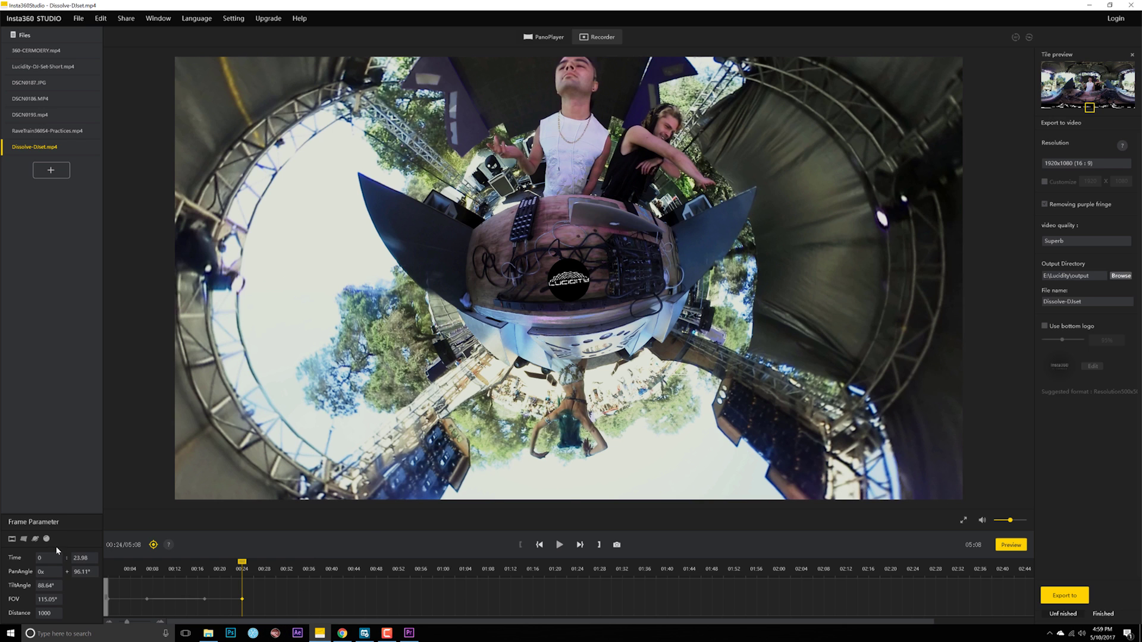
{"action": "left_click", "coordinate": [11, 540]}
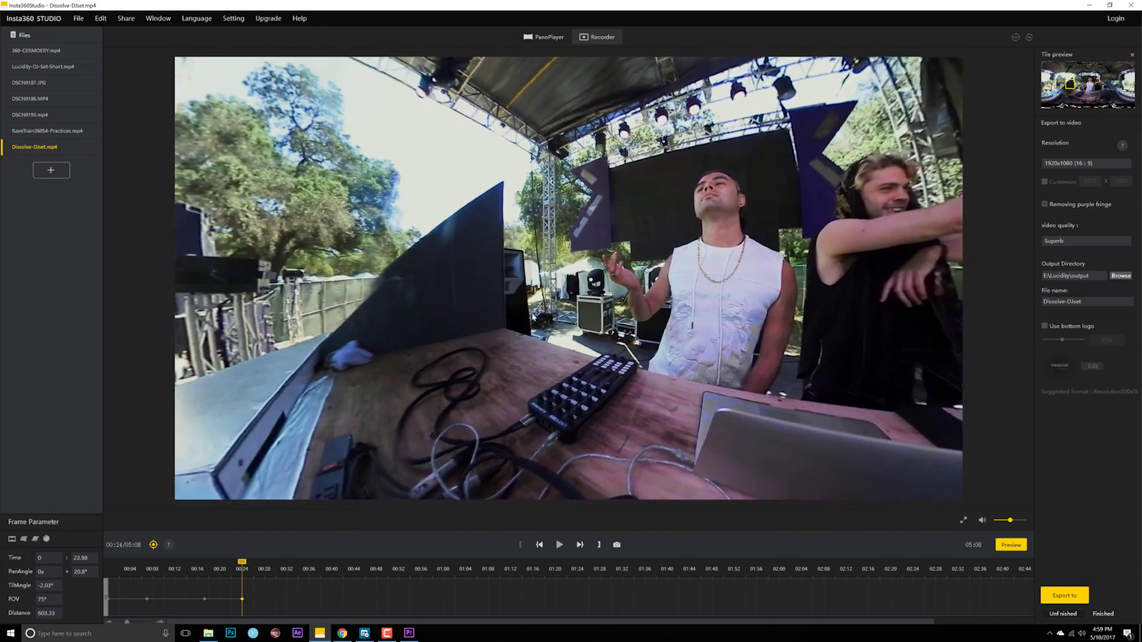
Pan the 24-second keyframe to about -86° and zoom in so the dancer facing the crowd is centred
{"action": "left_click_drag", "start_coordinate": [533, 317], "coordinate": [455, 356]}
{"action": "scroll", "coordinate": [454, 356], "scroll_direction": "up", "scroll_amount": 2}
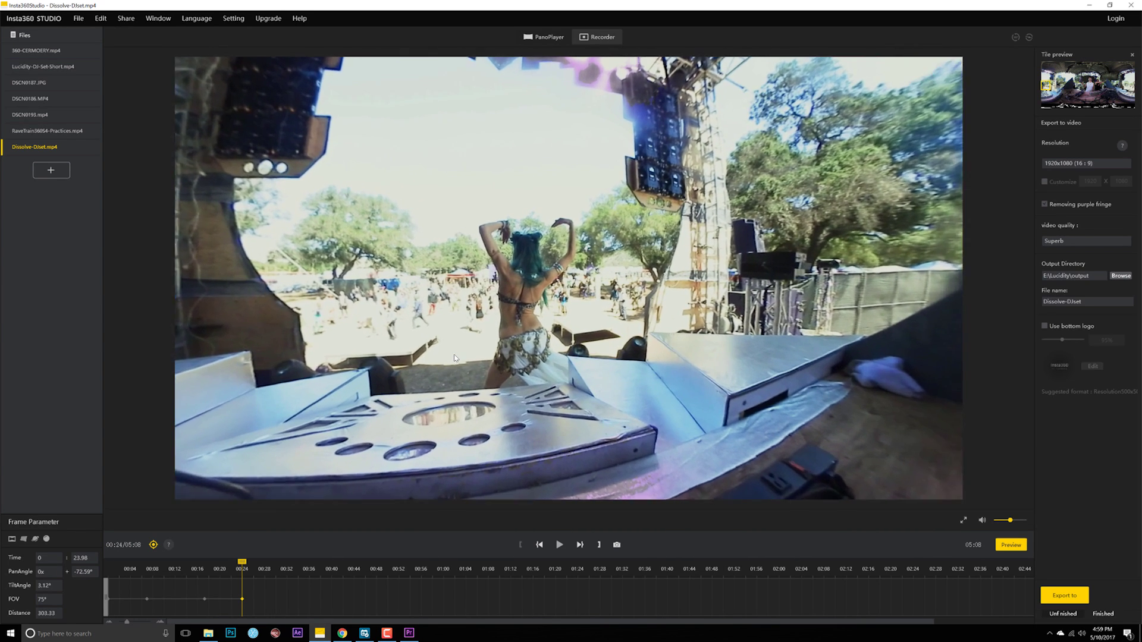
{"action": "scroll", "coordinate": [467, 386], "scroll_direction": "up", "scroll_amount": 1}
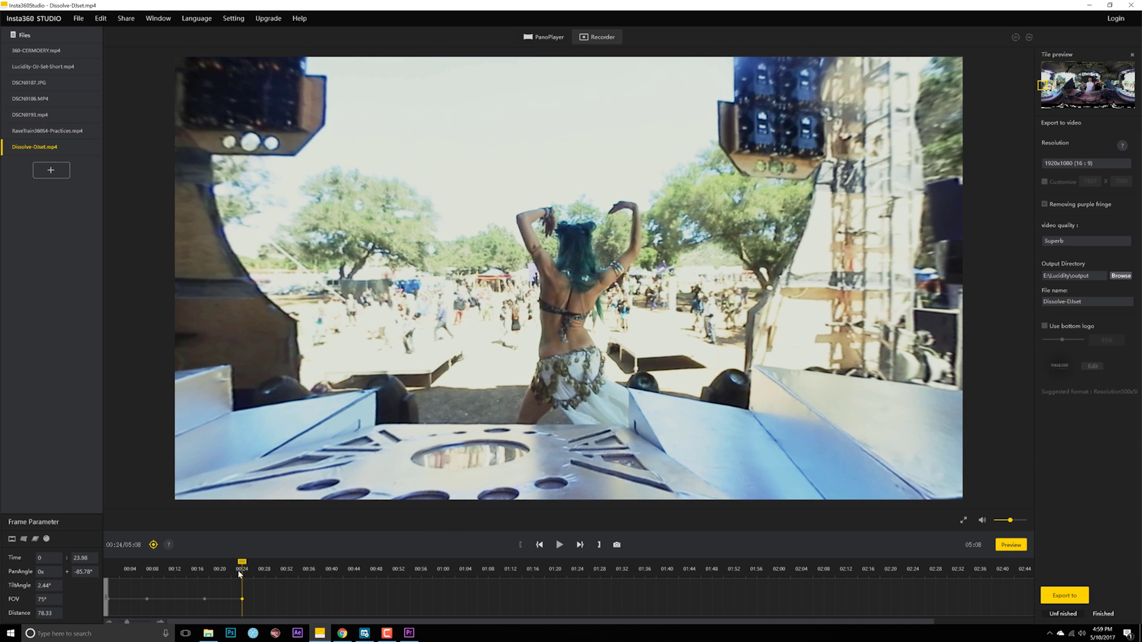
Play the transition from about 16 seconds to the dancer keyframe at 24 seconds
{"action": "left_click_drag", "start_coordinate": [242, 562], "coordinate": [199, 569]}
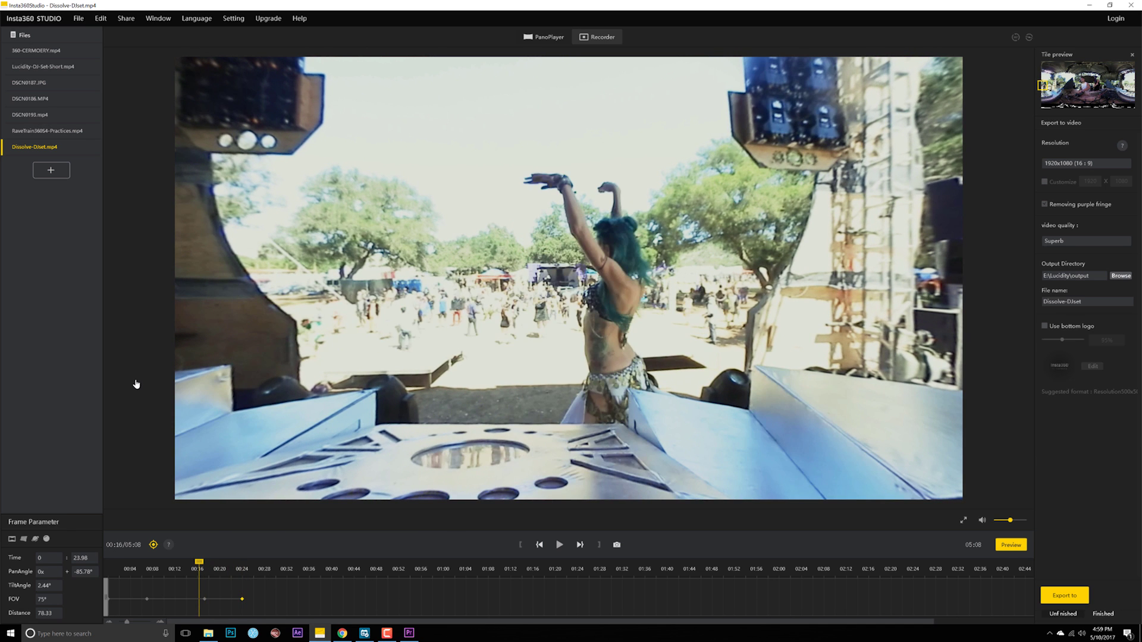
{"action": "key", "text": "space"}
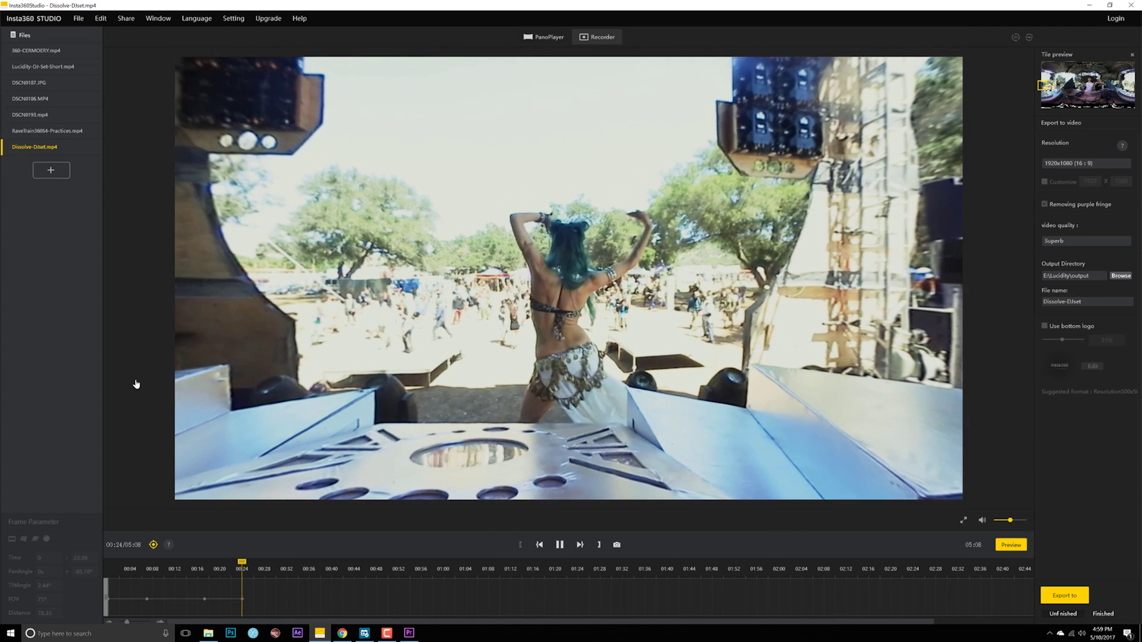
{"action": "left_click", "coordinate": [245, 613]}
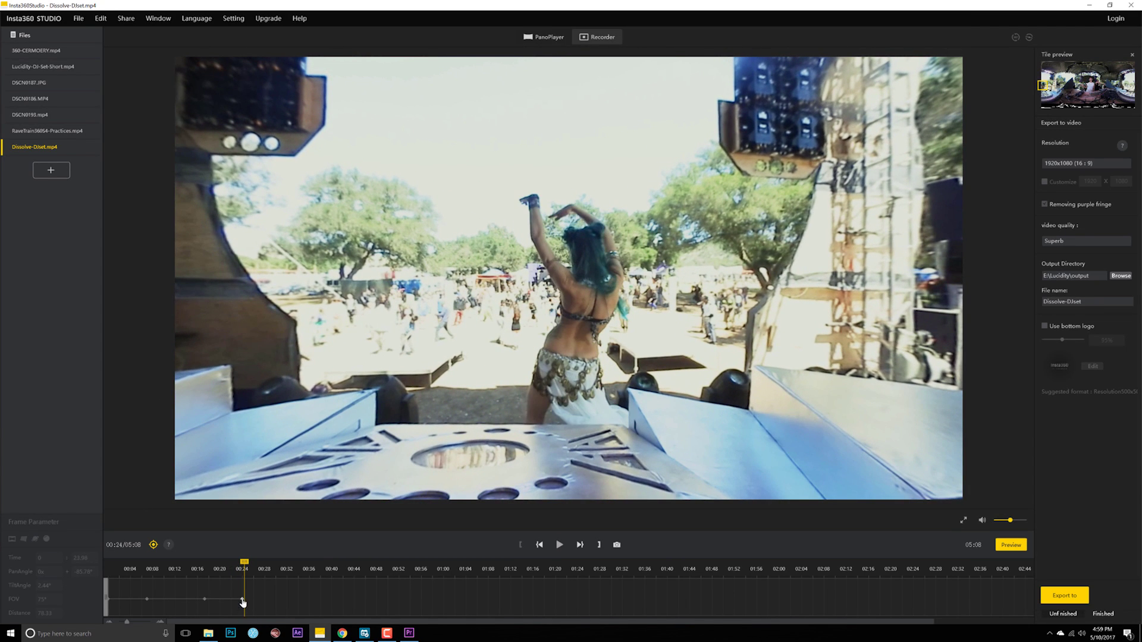
Move the dancer keyframe earlier to about 21.5 seconds and replay the shortened transition from the tiny planet
{"action": "left_click_drag", "start_coordinate": [242, 602], "coordinate": [231, 604]}
{"action": "left_click_drag", "start_coordinate": [241, 562], "coordinate": [201, 565]}
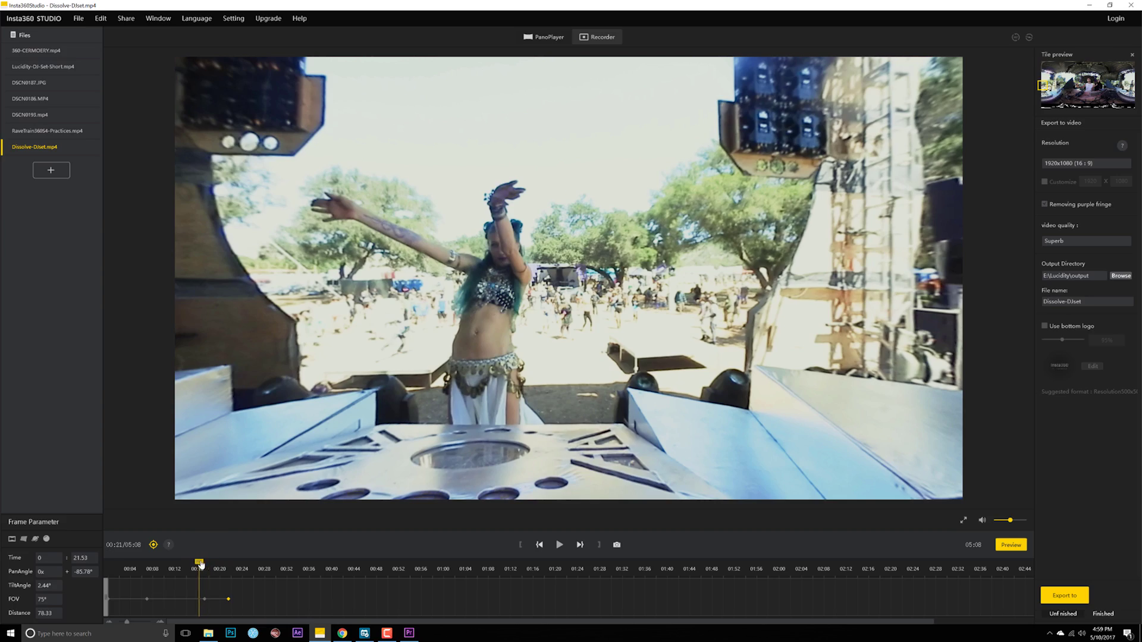
{"action": "key", "text": "space"}
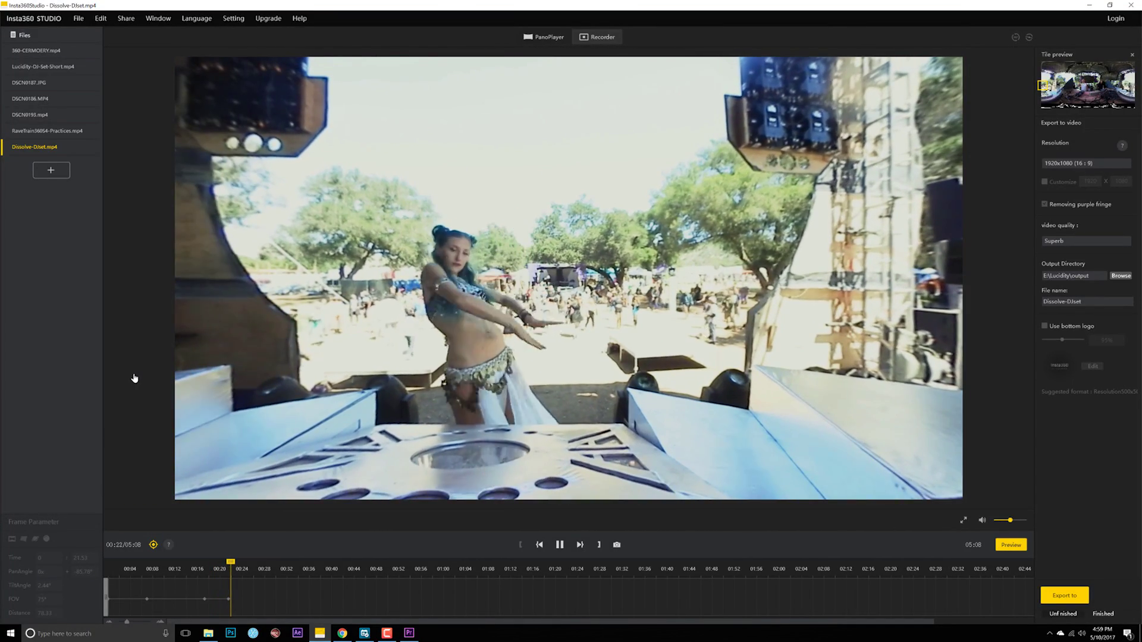
{"action": "key", "text": "space"}
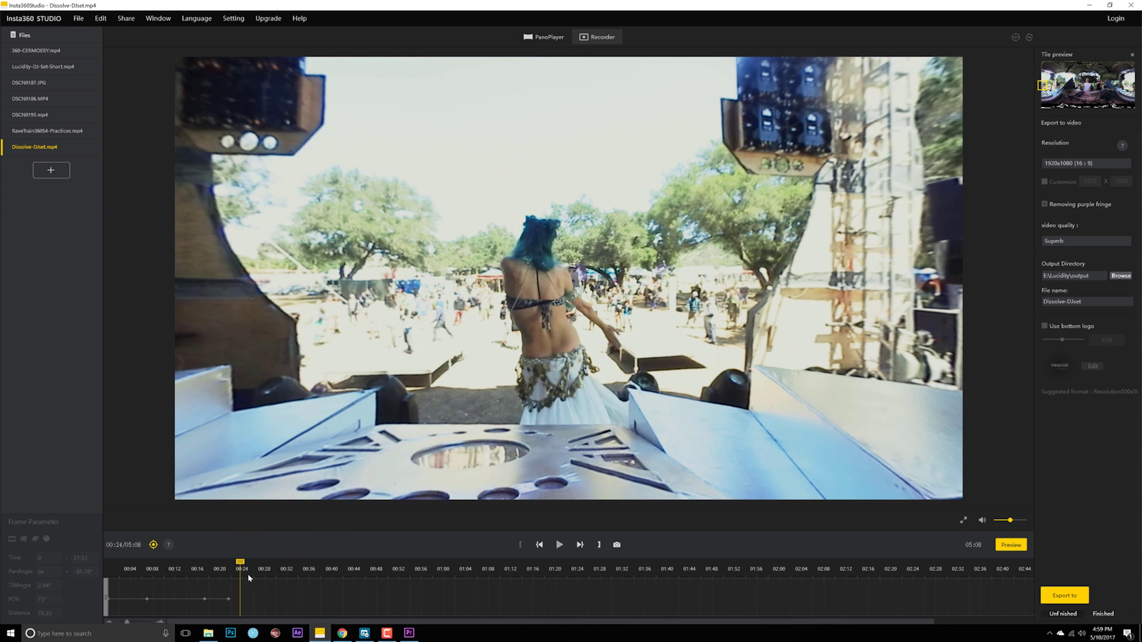
Add a keyframe at about 30 seconds and pan its view to about -54° past the dancer
{"action": "left_click_drag", "start_coordinate": [240, 563], "coordinate": [274, 562]}
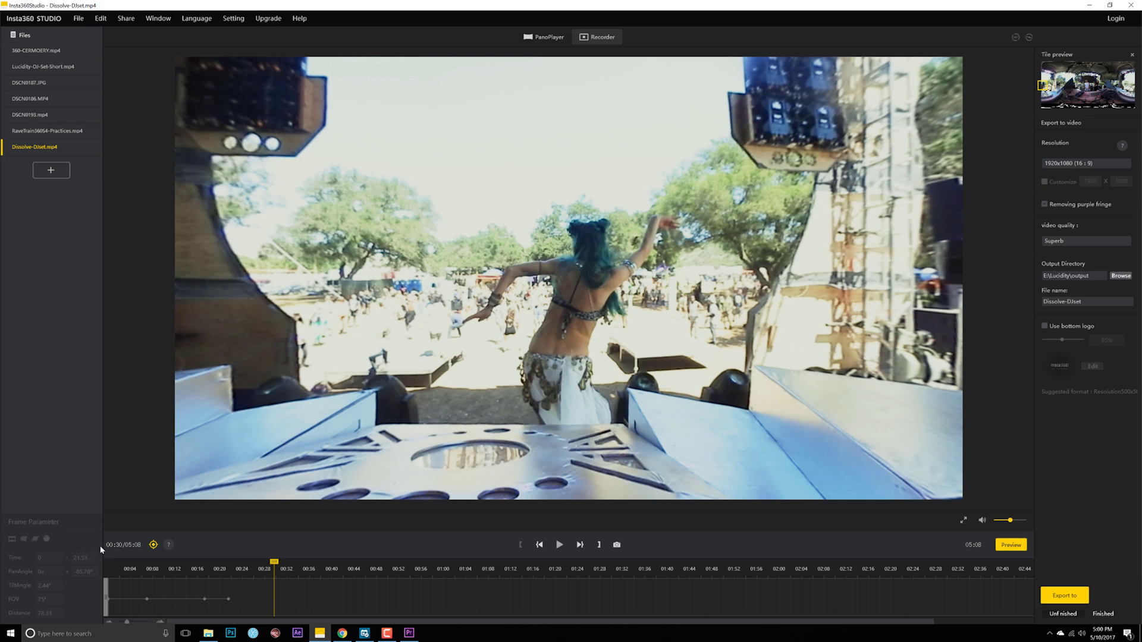
{"action": "left_click", "coordinate": [153, 545]}
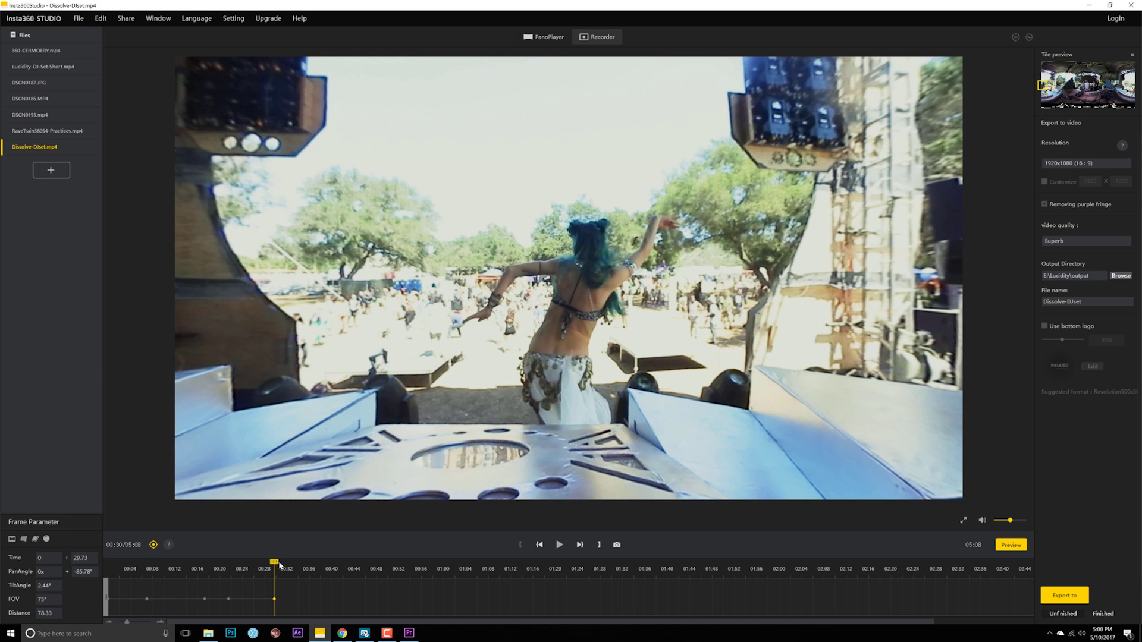
{"action": "left_click_drag", "start_coordinate": [413, 326], "coordinate": [303, 324]}
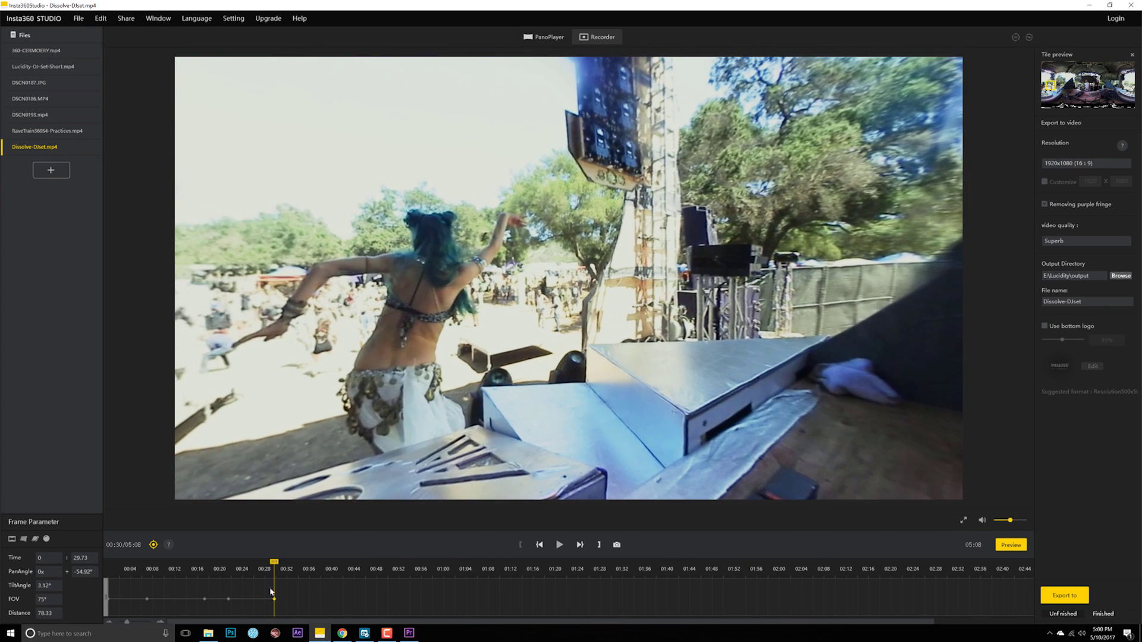
Play the pan from the dancer keyframe to the 30-second keyframe
{"action": "left_click_drag", "start_coordinate": [273, 562], "coordinate": [227, 571]}
{"action": "key", "text": "space"}
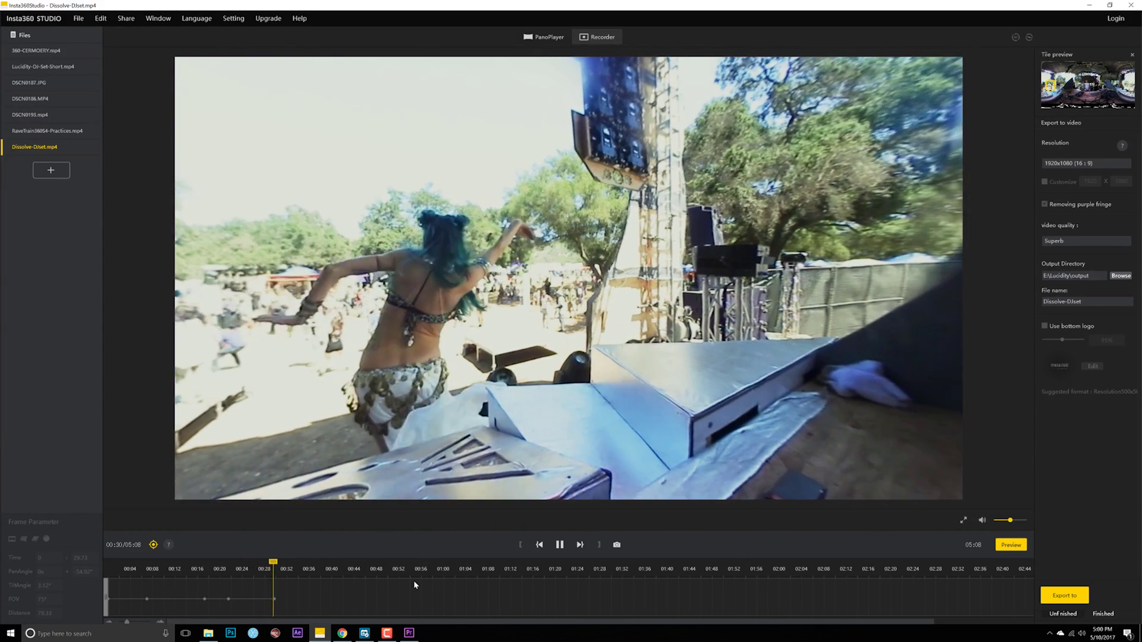
{"action": "key", "text": "space"}
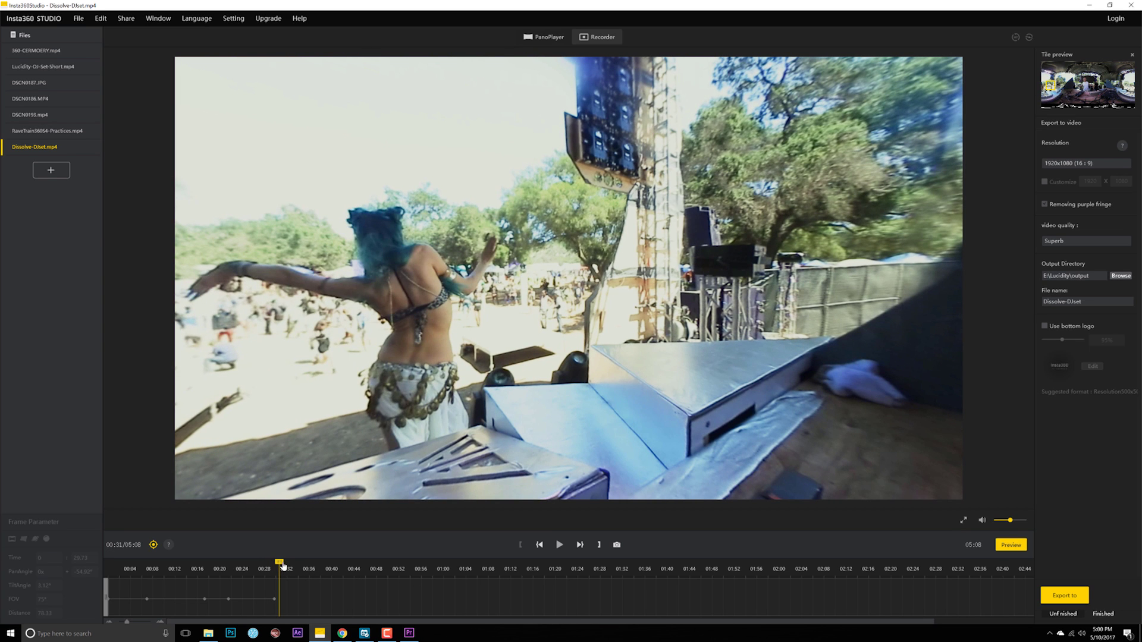
Add a keyframe at about 34 seconds and apply the tiny planet view to it
{"action": "mouse_move", "coordinate": [282, 567]}
{"action": "left_mouse_down"}
{"action": "mouse_move", "coordinate": [309, 566]}
{"action": "mouse_move", "coordinate": [295, 565]}
{"action": "left_mouse_up"}
{"action": "left_click", "coordinate": [153, 545]}
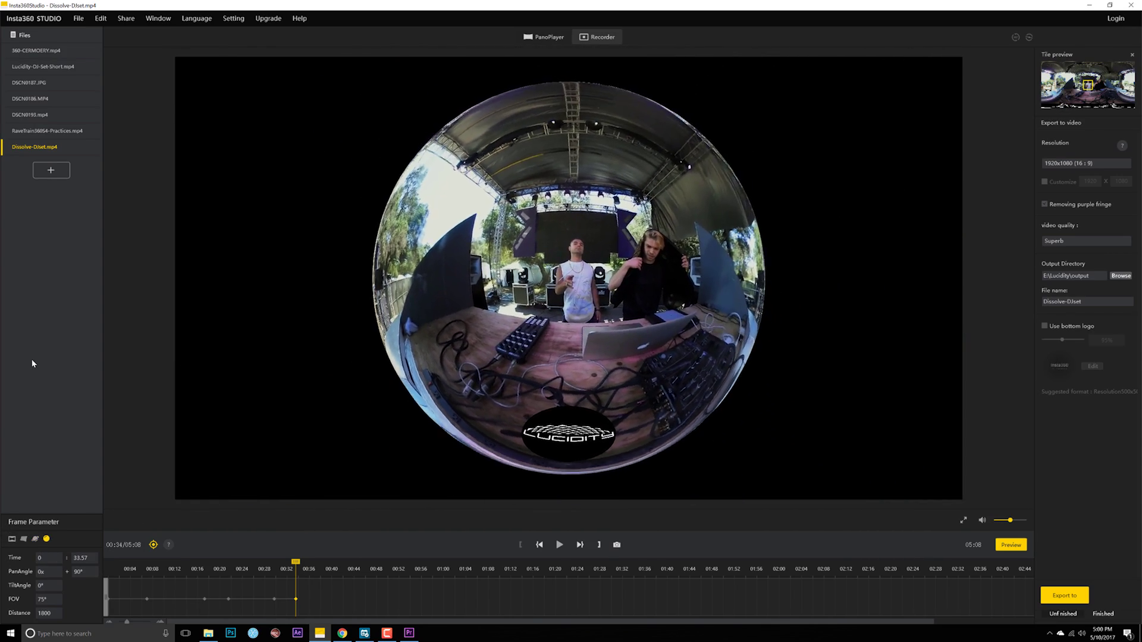
{"action": "left_click", "coordinate": [25, 539]}
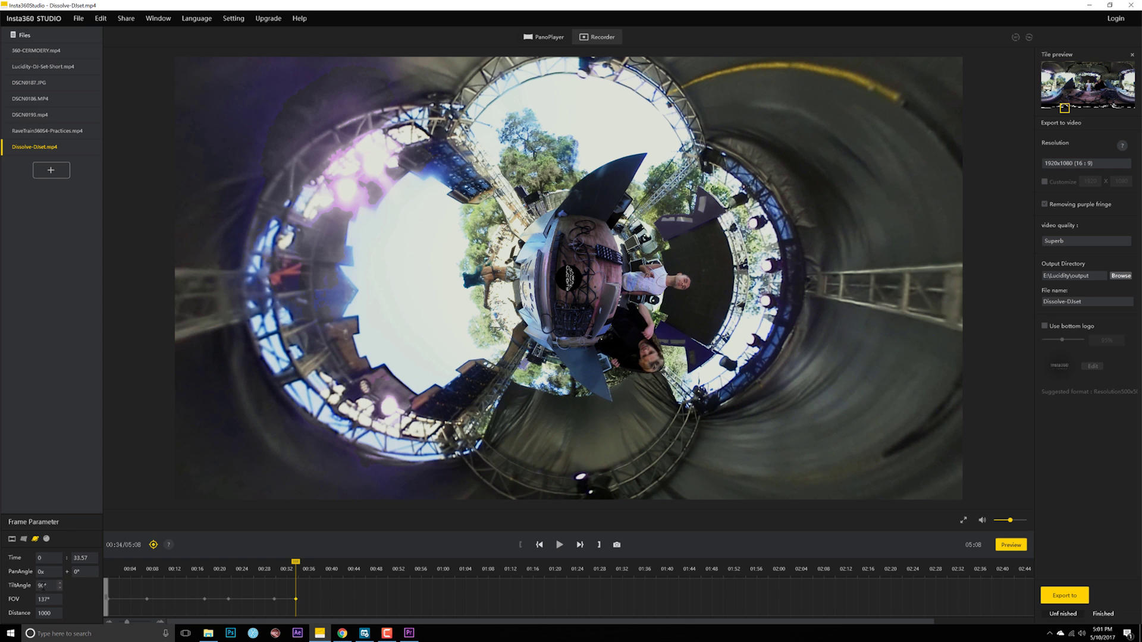
Invert the planet with a tilt angle of -90°, then rotate it to about -83° pan and -79° tilt with the dancer upright
{"action": "scroll", "coordinate": [42, 587], "scroll_direction": "up", "scroll_amount": 3}
{"action": "left_click", "coordinate": [54, 395]}
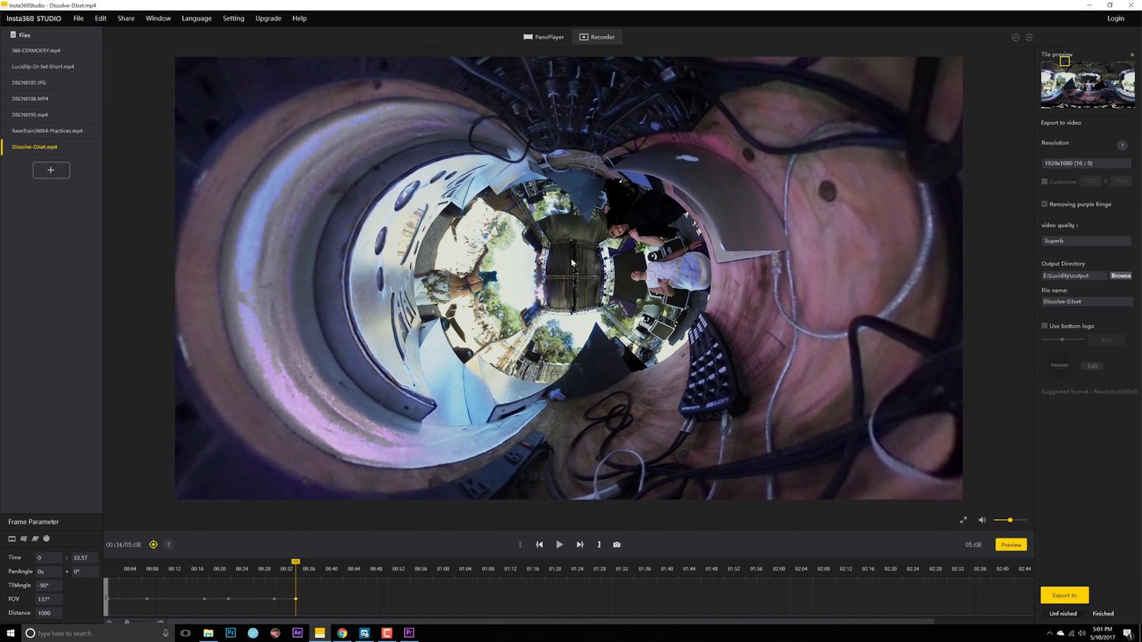
{"action": "left_click_drag", "start_coordinate": [636, 411], "coordinate": [583, 345]}
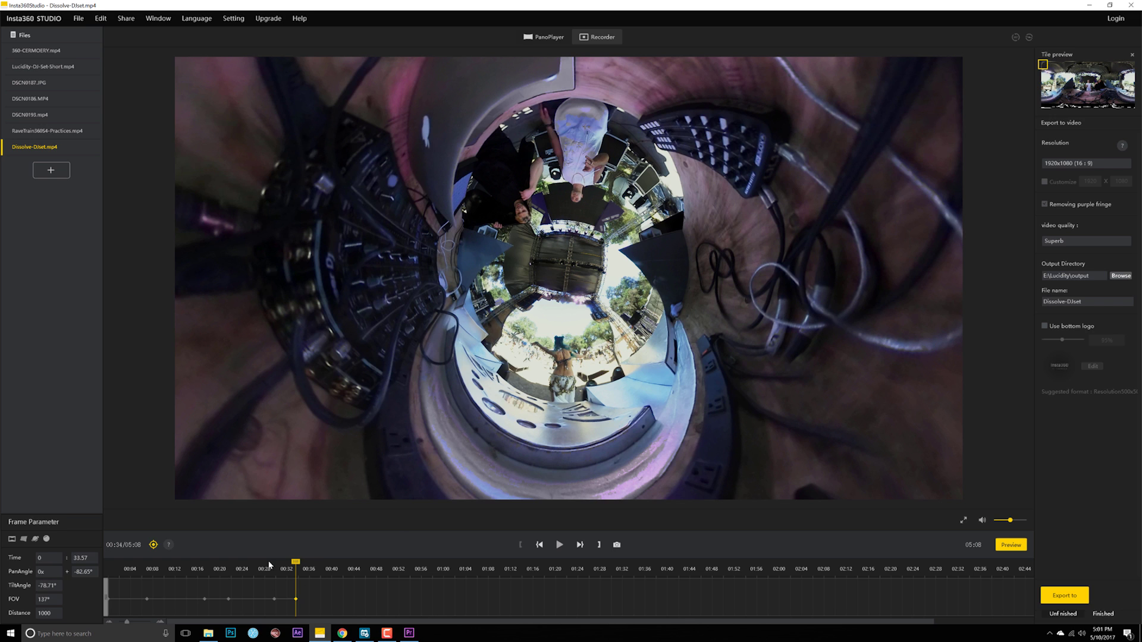
Play the transition from the 30-second keyframe into the inverted planet keyframe
{"action": "left_click_drag", "start_coordinate": [280, 568], "coordinate": [263, 568]}
{"action": "key", "text": "space"}
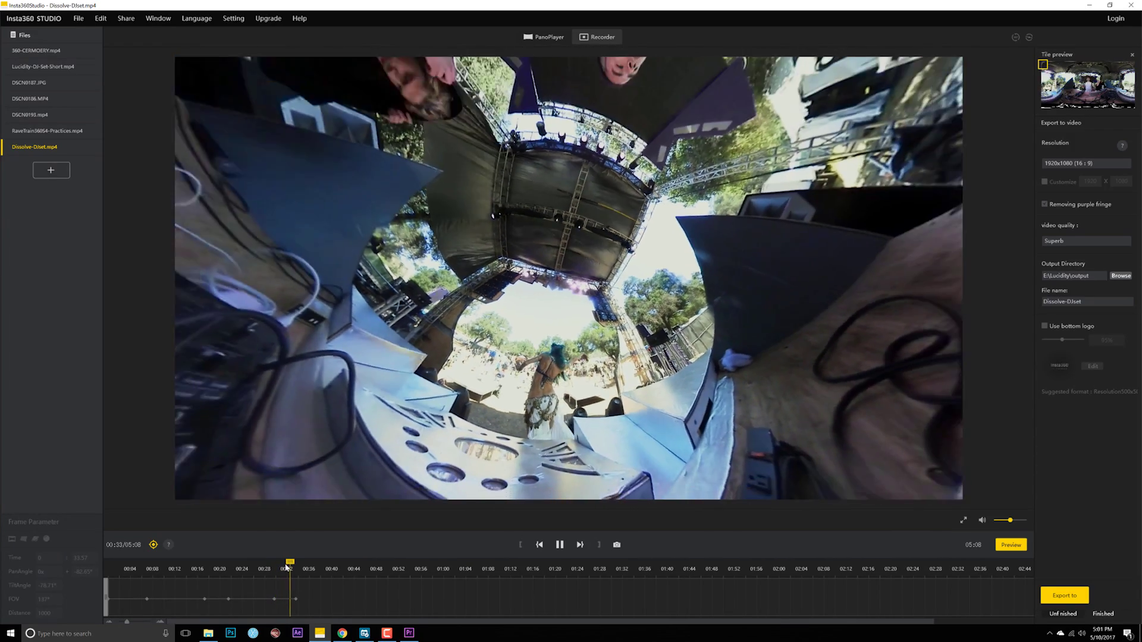
{"action": "key", "text": "space"}
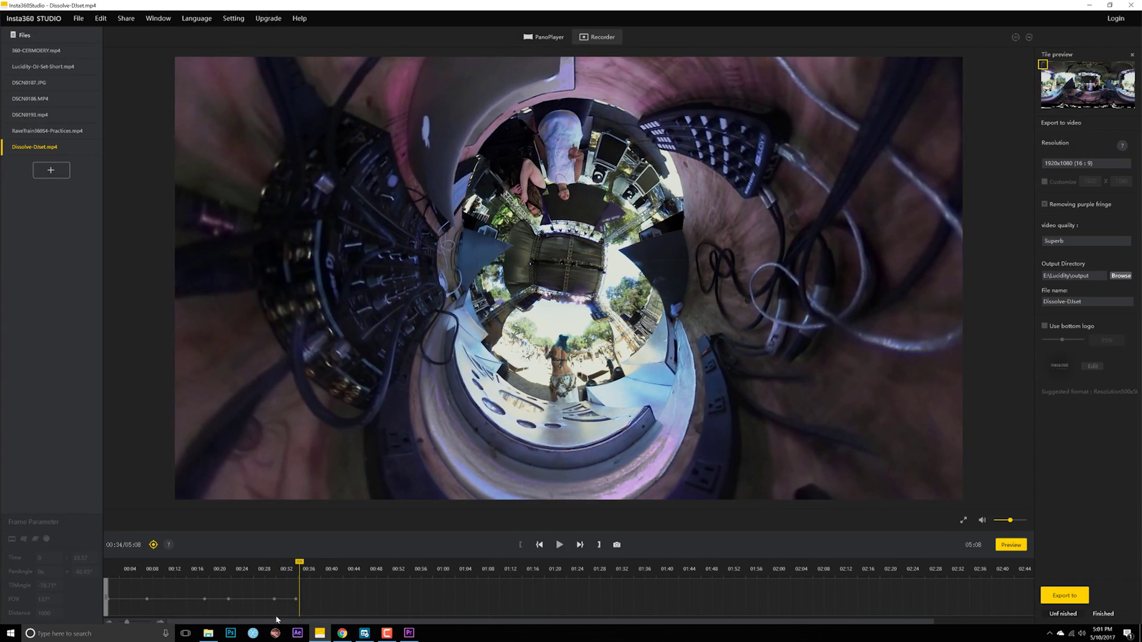
Set the transition between the last two keyframes to Slip-in Fade-out and play it from about 28 seconds
{"action": "left_click", "coordinate": [282, 601]}
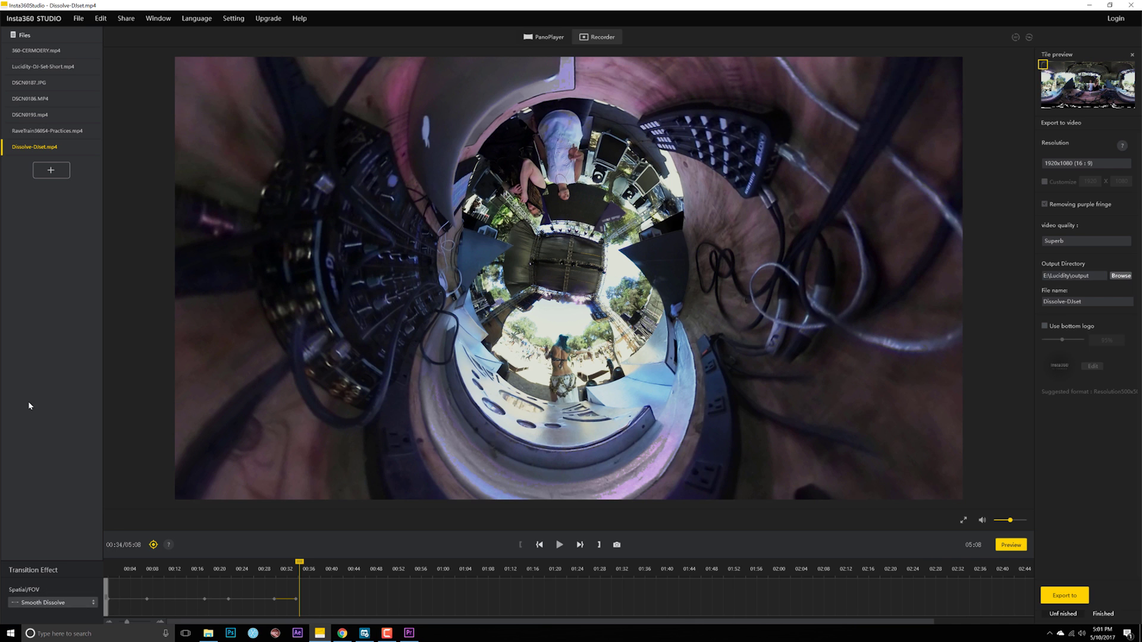
{"action": "left_click", "coordinate": [45, 603]}
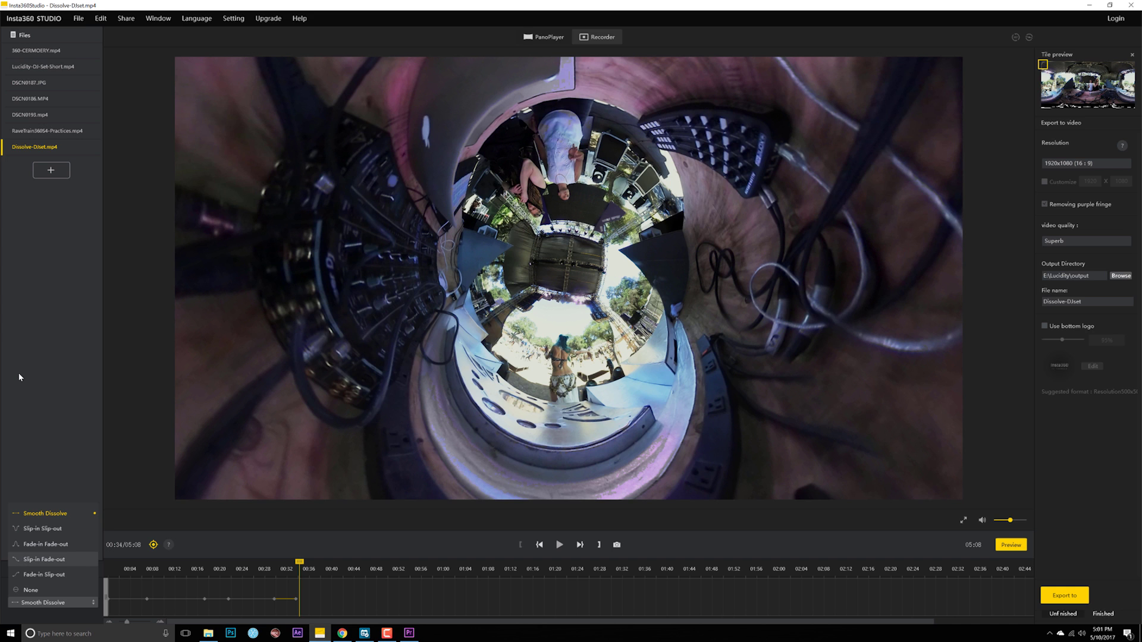
{"action": "key", "text": "Return"}
{"action": "left_click", "coordinate": [264, 568]}
{"action": "key", "text": "space"}
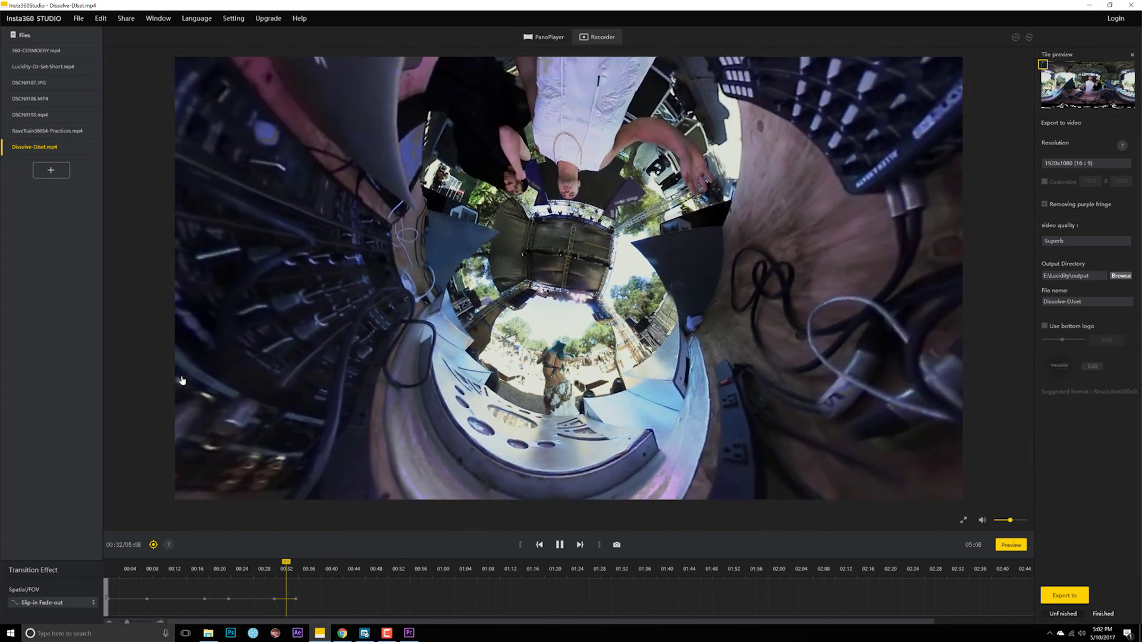
Stop playback and add a keyframe at about 42 seconds
{"action": "key", "text": "space"}
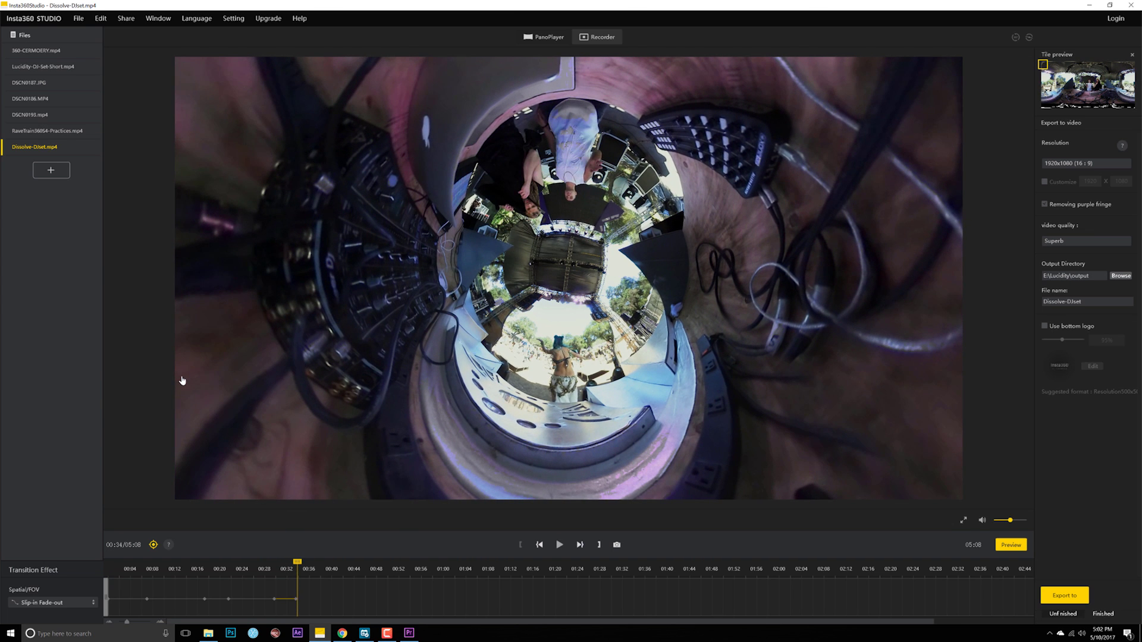
{"action": "left_click_drag", "start_coordinate": [298, 562], "coordinate": [312, 562]}
{"action": "left_click", "coordinate": [321, 567]}
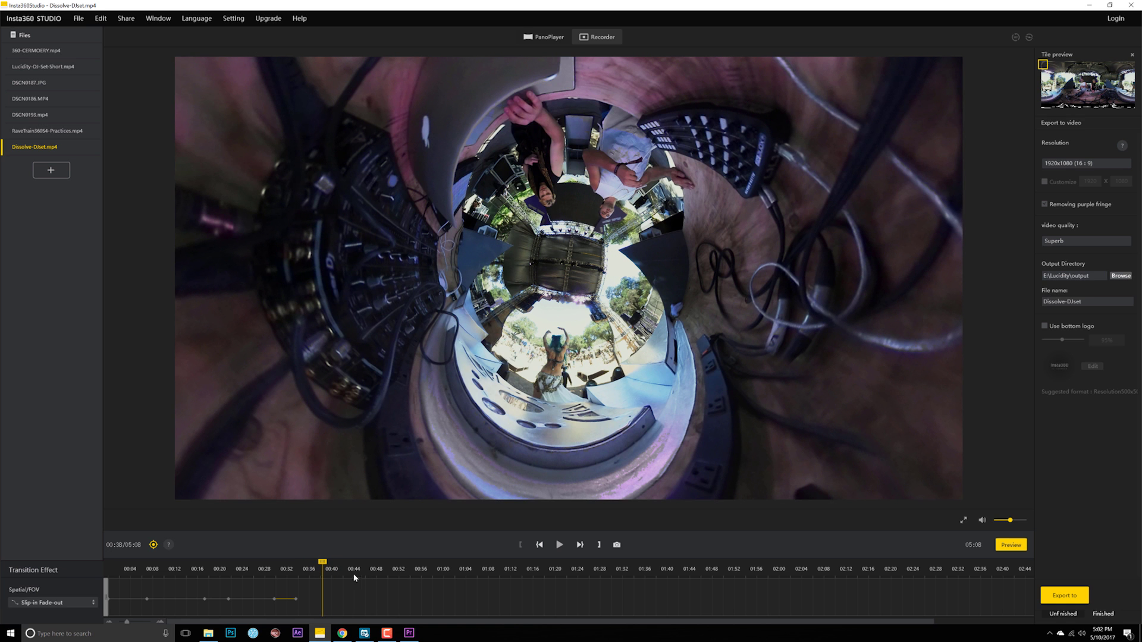
{"action": "left_click_drag", "start_coordinate": [323, 567], "coordinate": [328, 566]}
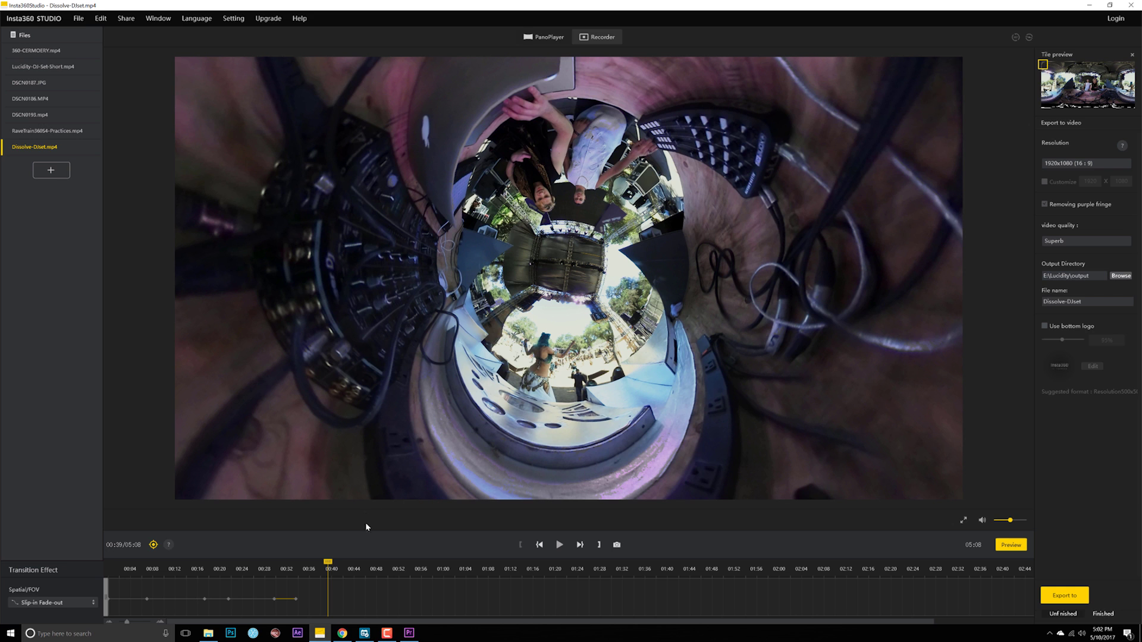
{"action": "left_click_drag", "start_coordinate": [329, 568], "coordinate": [345, 564]}
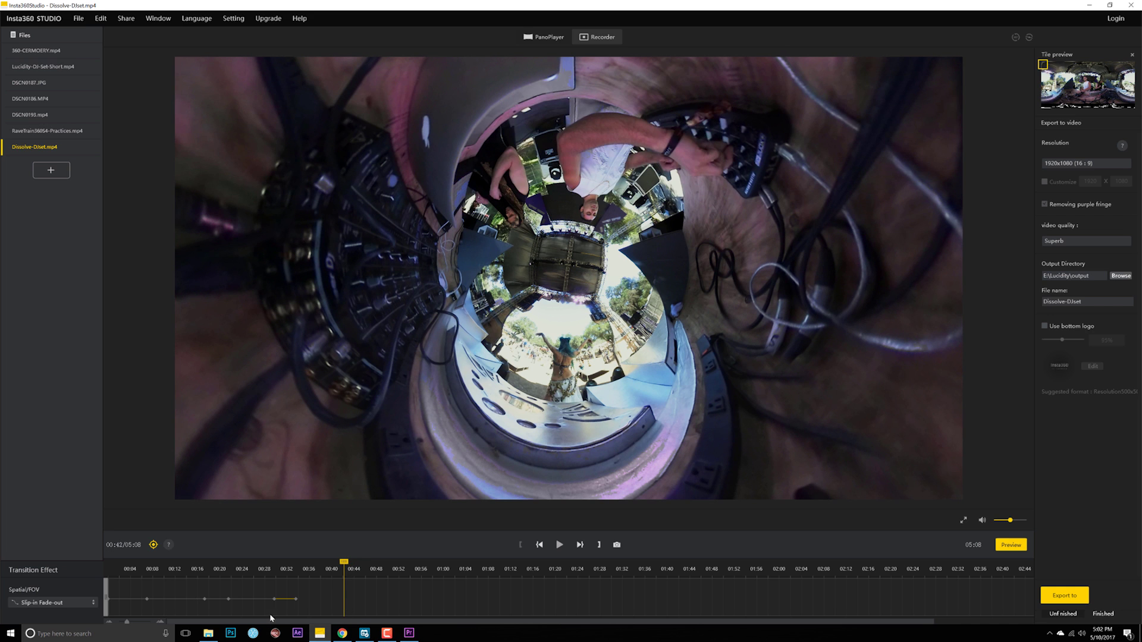
{"action": "left_click", "coordinate": [153, 545]}
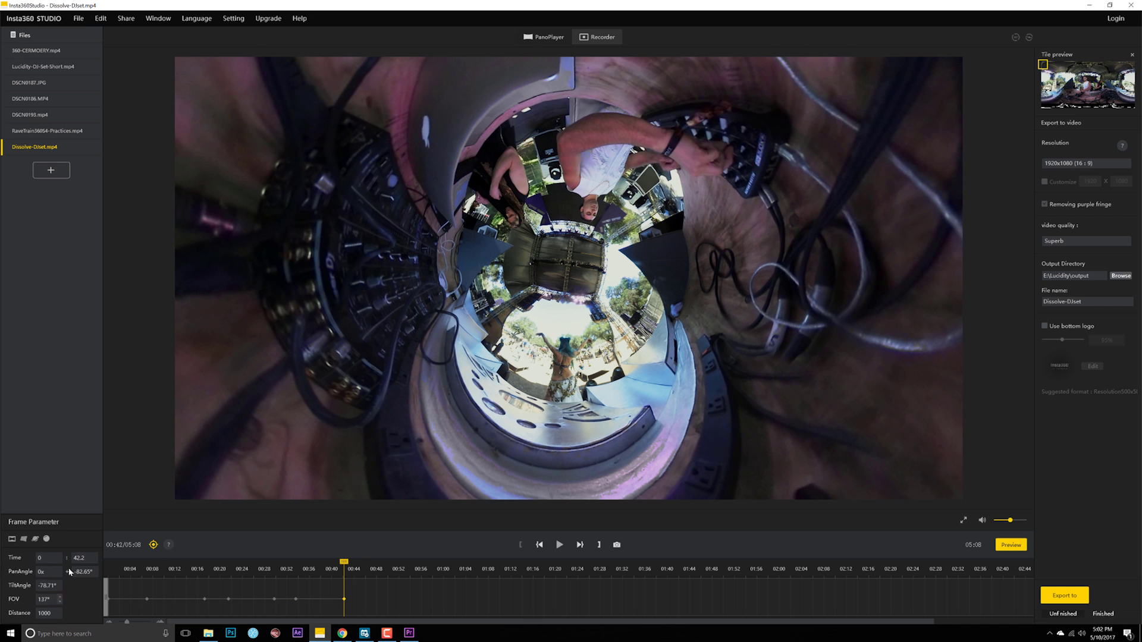
Apply the regular flat view with 75° FOV to the 42-second keyframe and rotate it to about 110.5° pan and 1.8° tilt
{"action": "left_click", "coordinate": [11, 540]}
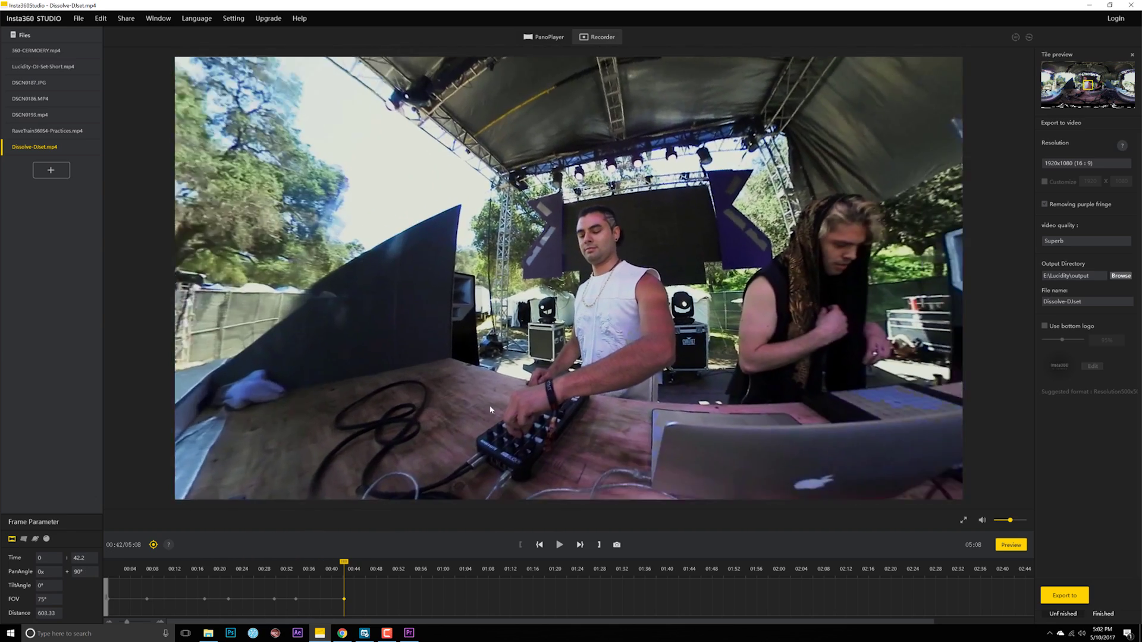
{"action": "left_click_drag", "start_coordinate": [491, 409], "coordinate": [458, 408]}
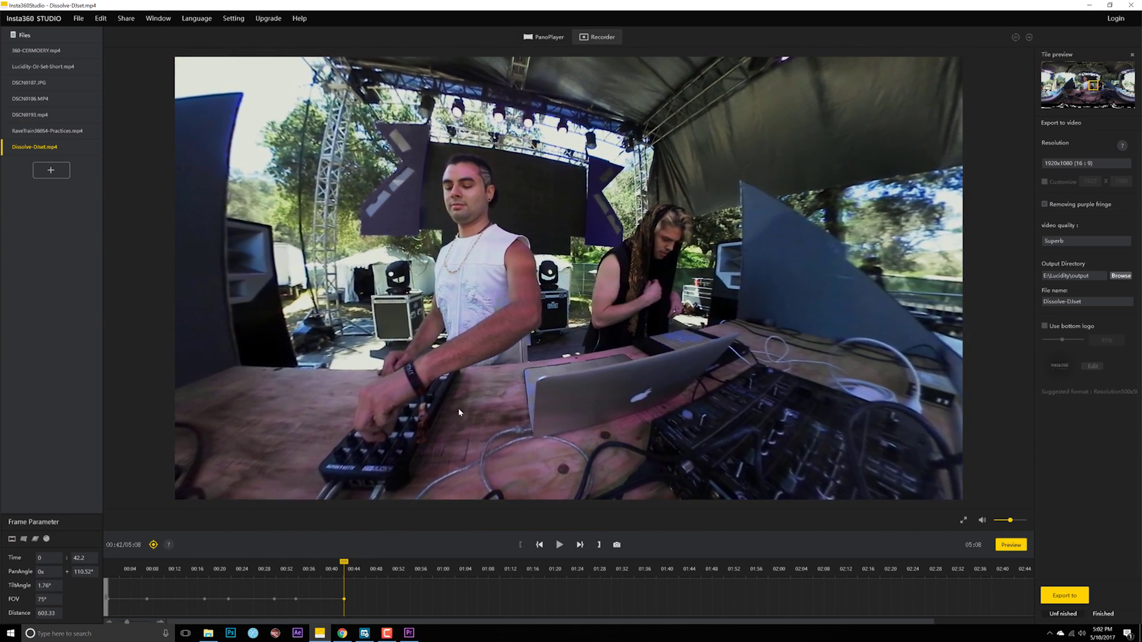
Play the transition from the inverted planet keyframe into the 42-second keyframe and select that transition on the timeline
{"action": "left_click", "coordinate": [298, 571]}
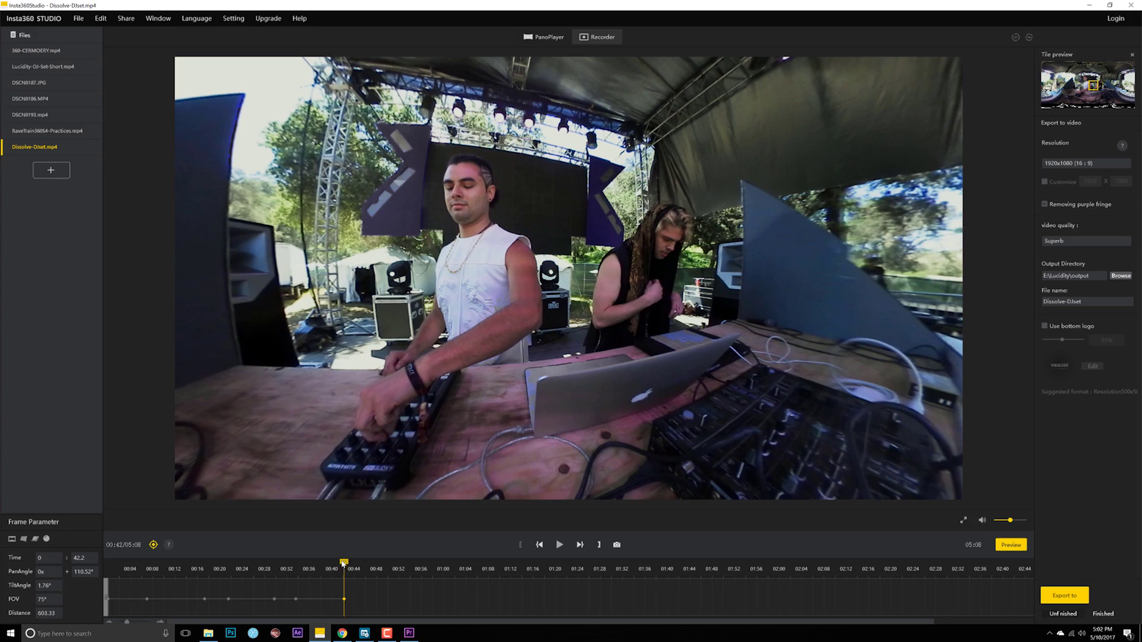
{"action": "key", "text": "space"}
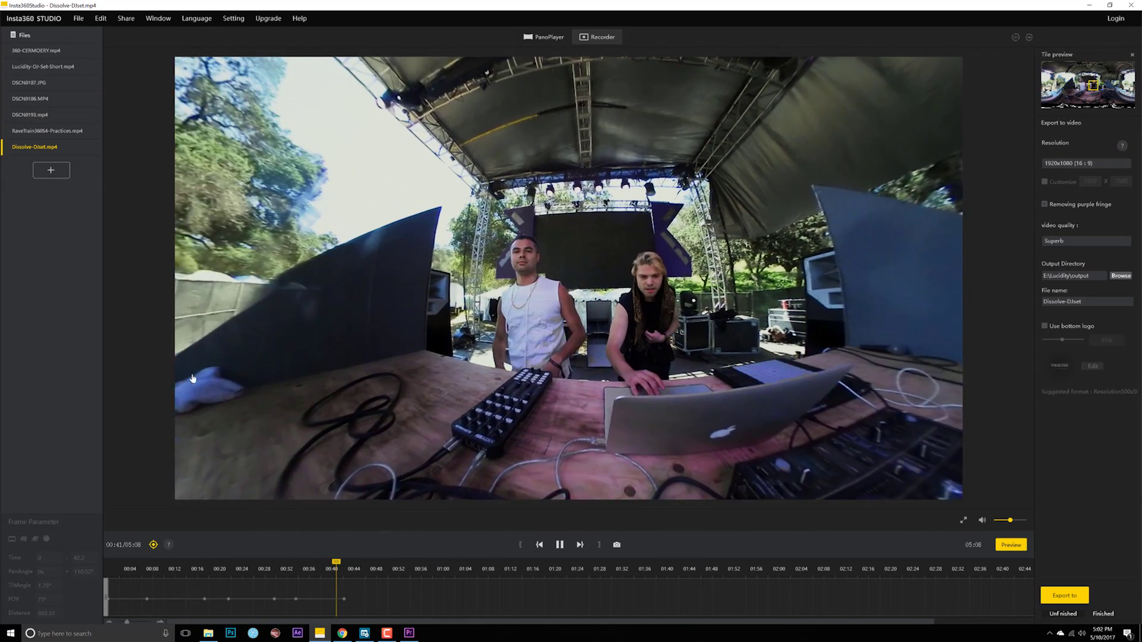
{"action": "key", "text": "space"}
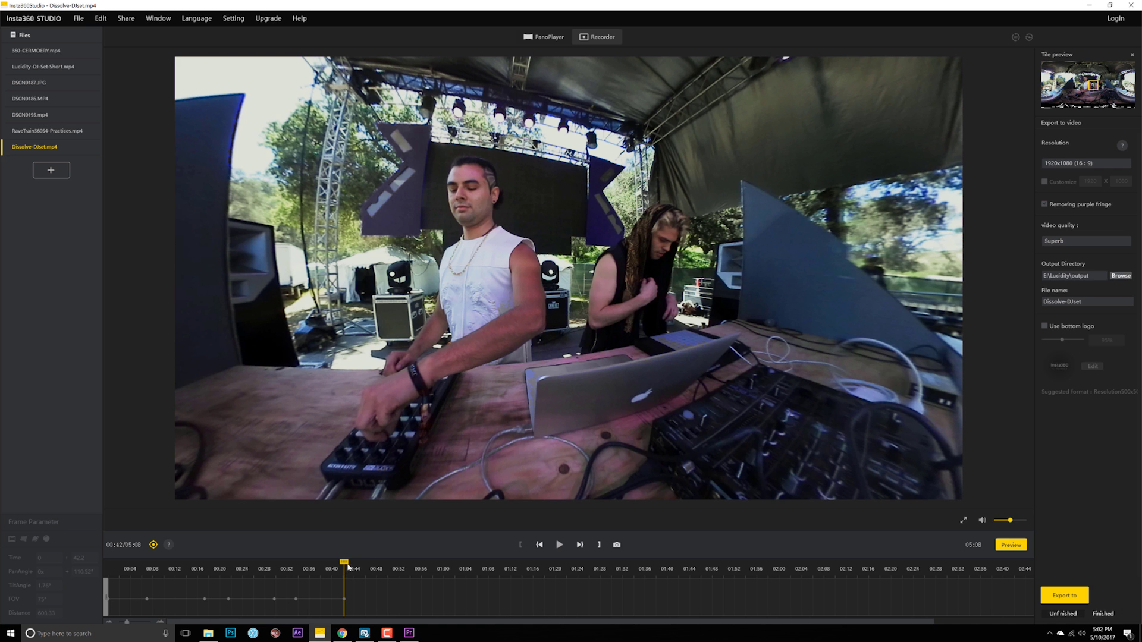
{"action": "mouse_move", "coordinate": [348, 565]}
{"action": "left_mouse_down"}
{"action": "mouse_move", "coordinate": [370, 564]}
{"action": "mouse_move", "coordinate": [339, 563]}
{"action": "left_mouse_up"}
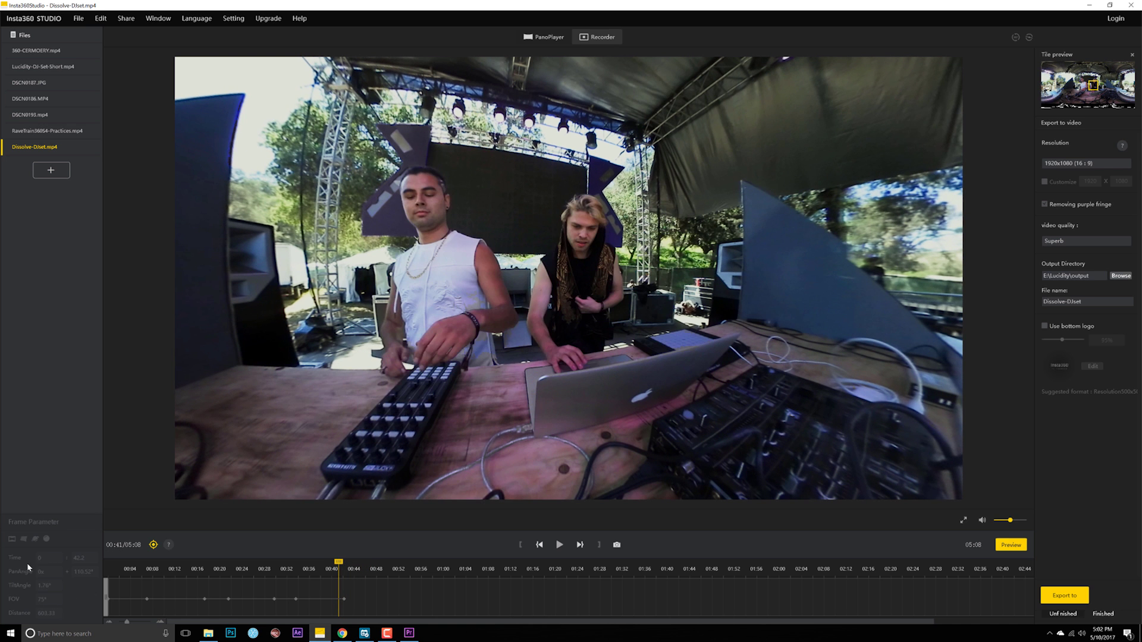
{"action": "left_click", "coordinate": [316, 599]}
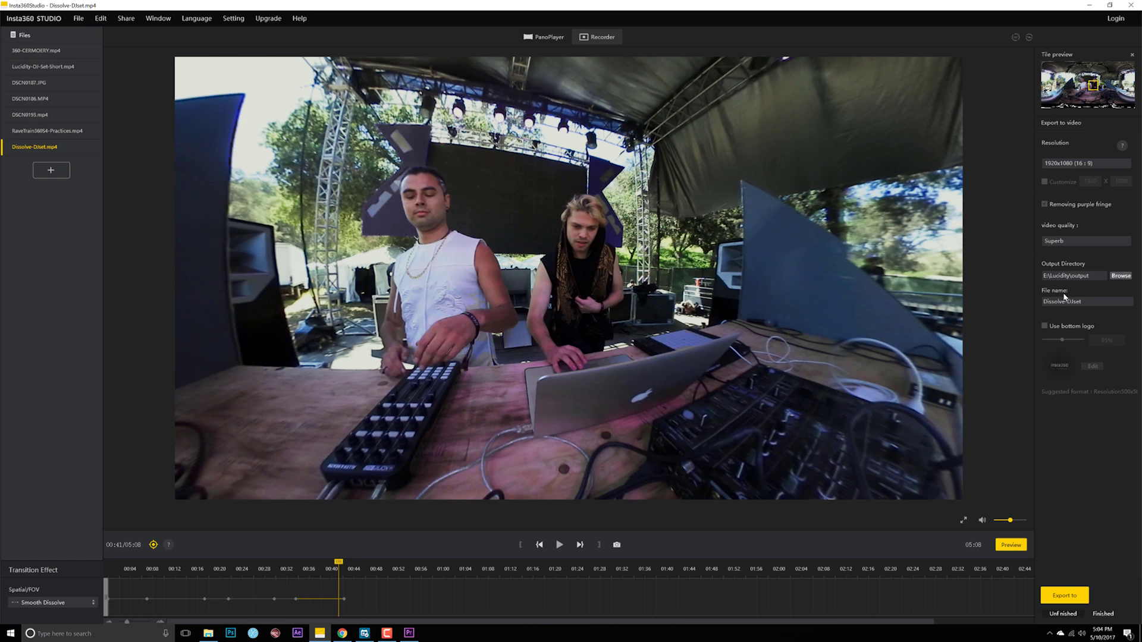
Configure the video export with 1920x1080 (16:9) resolution, purple fringe removal enabled and Superb video quality
{"action": "left_click", "coordinate": [1063, 164]}
{"action": "left_click", "coordinate": [1067, 176]}
{"action": "left_click", "coordinate": [1045, 205]}
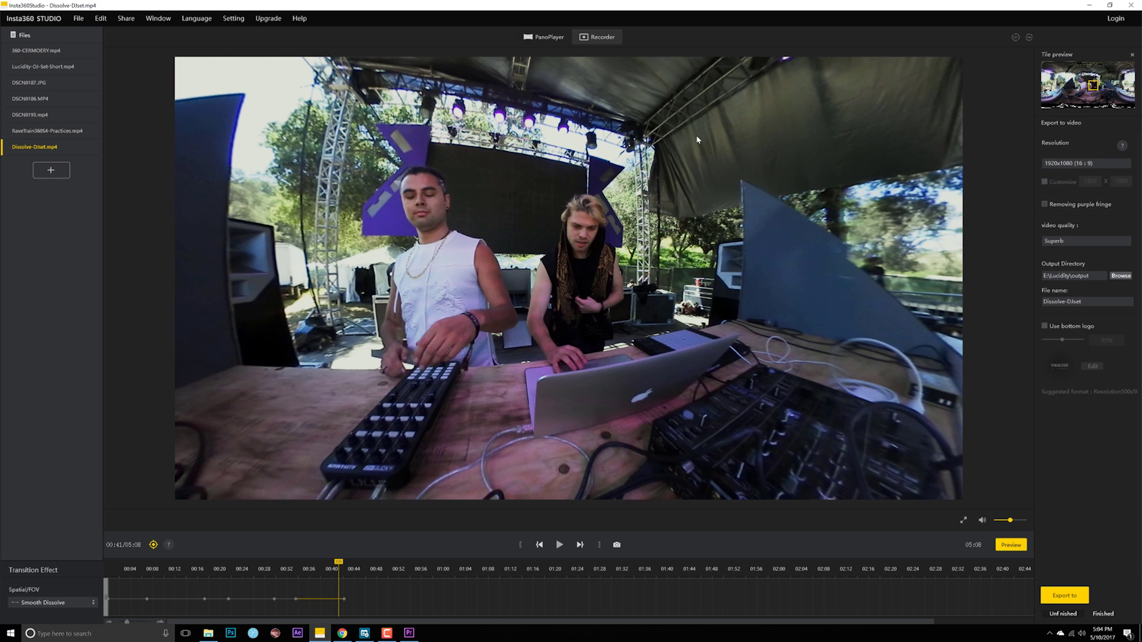
{"action": "key", "text": "space"}
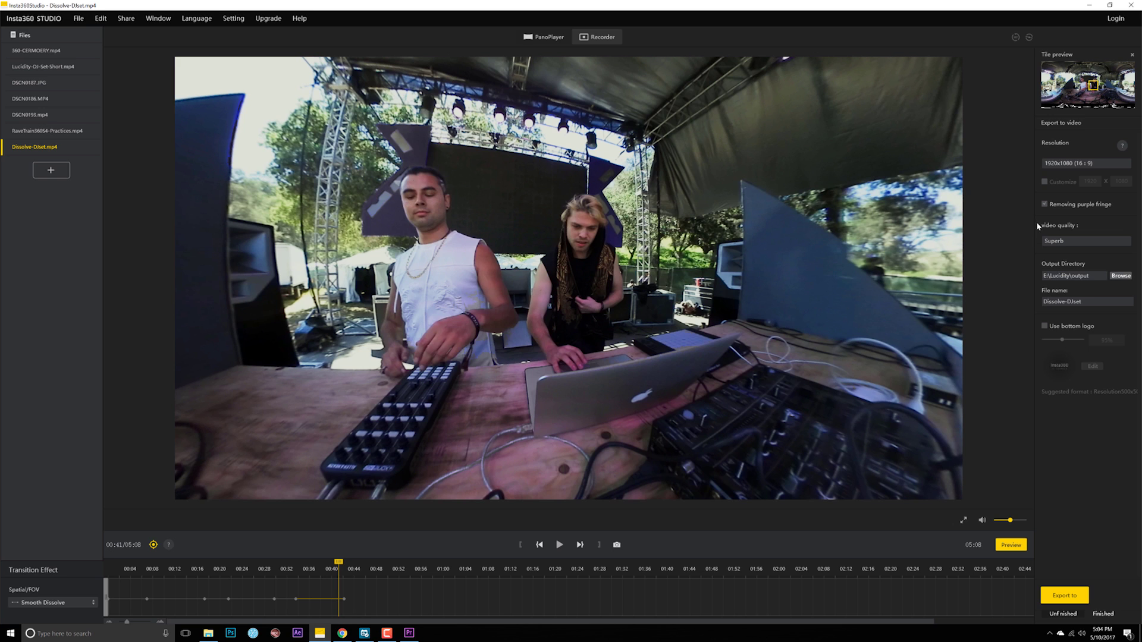
{"action": "left_click", "coordinate": [1052, 242]}
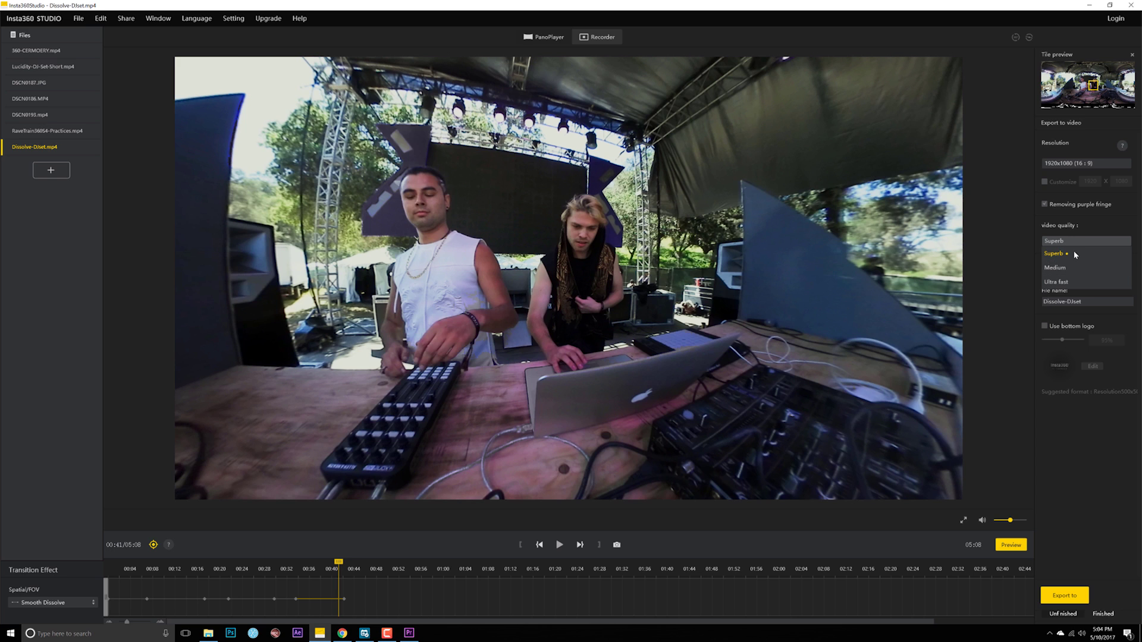
{"action": "left_click", "coordinate": [1063, 257]}
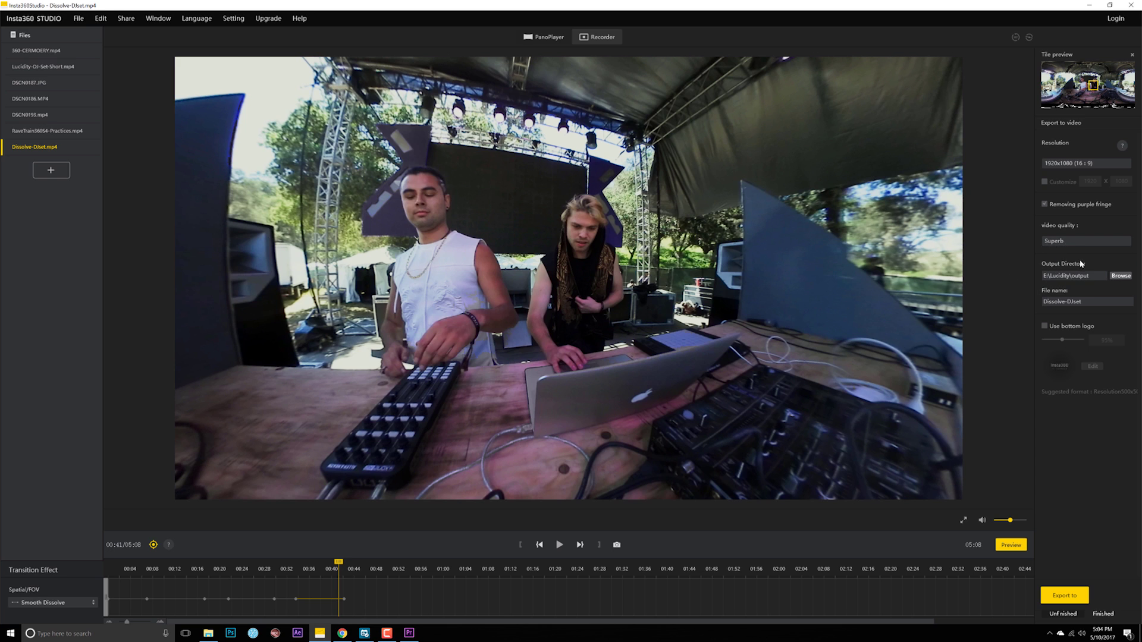